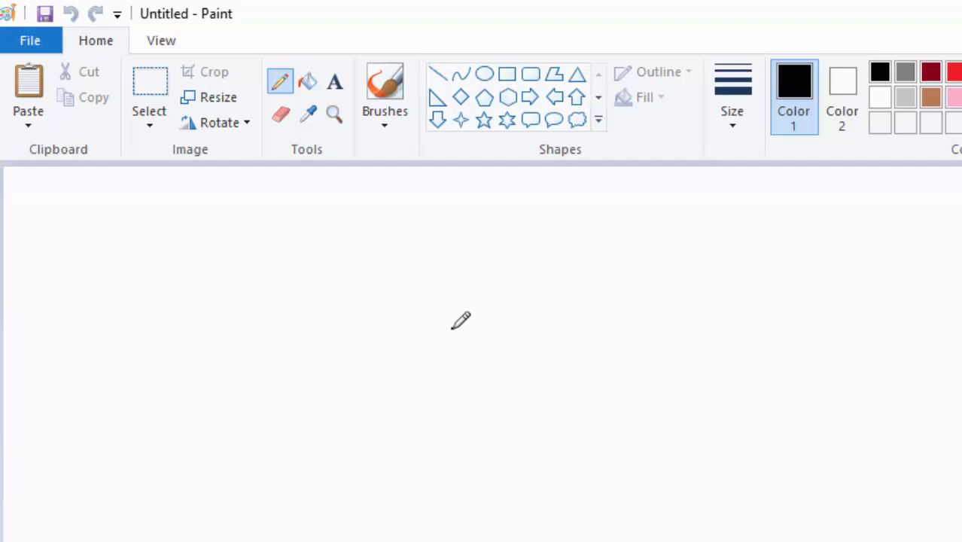
Step: Sketch a boat hull outline in black pencil, with a wavy waterline along its base extending past both ends
mouse_move(452, 328)
mouse_down()
mouse_move(557, 333)
mouse_move(630, 305)
mouse_up()
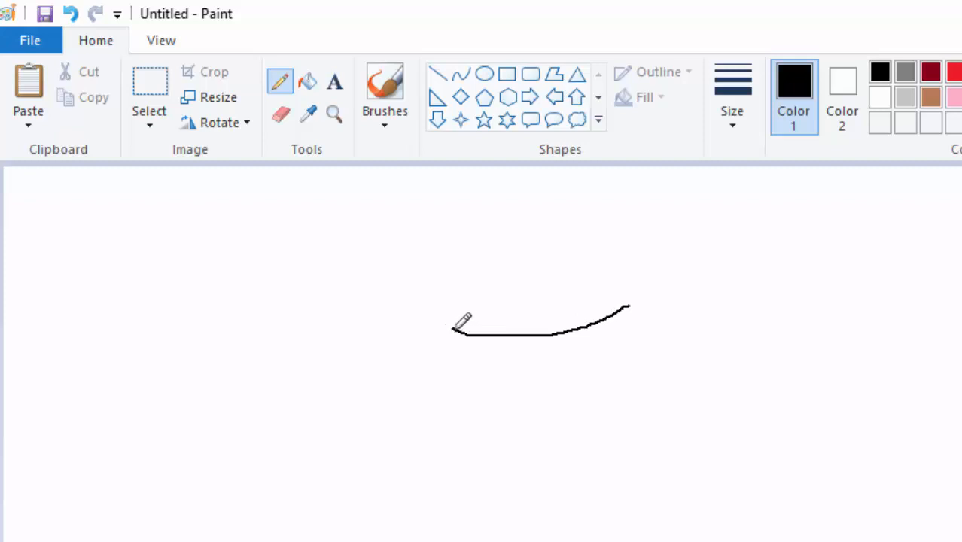
drag(452, 329, 490, 370)
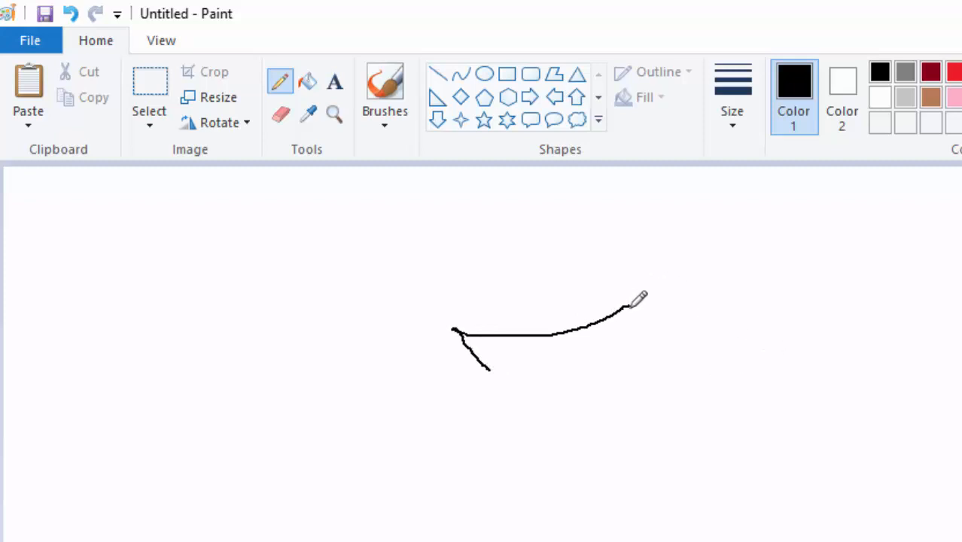
drag(629, 307, 608, 357)
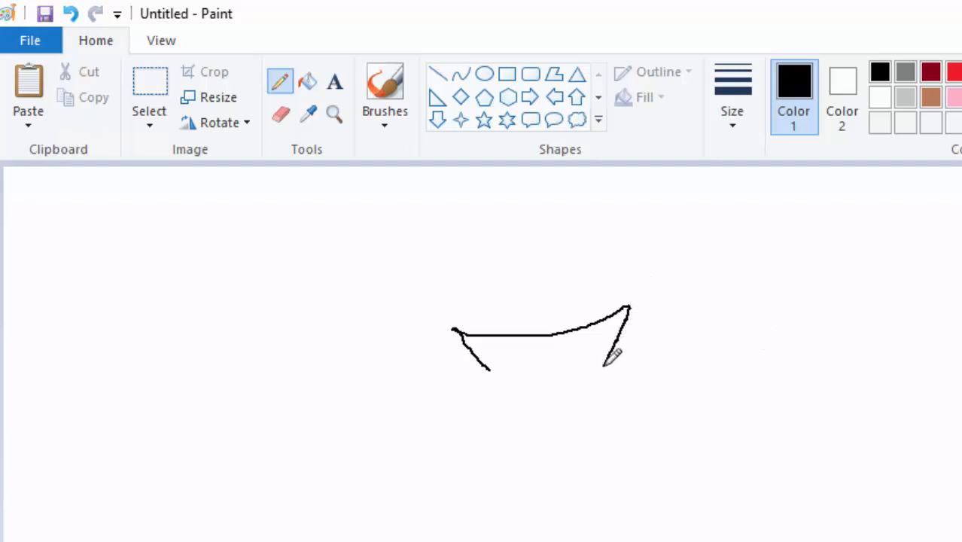
mouse_move(492, 368)
mouse_down()
mouse_move(542, 370)
mouse_move(559, 359)
mouse_move(575, 372)
mouse_move(589, 361)
mouse_move(602, 371)
mouse_move(634, 369)
mouse_up()
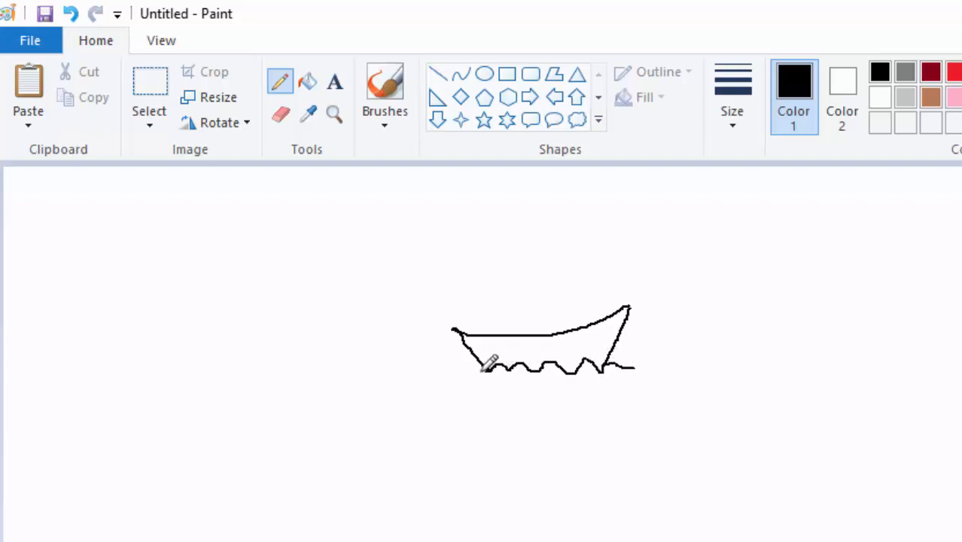
drag(483, 368, 449, 387)
Step: Draw a narrow upright mast on the deck from two parallel straight lines in the thinnest line size, capped at the top
click(437, 74)
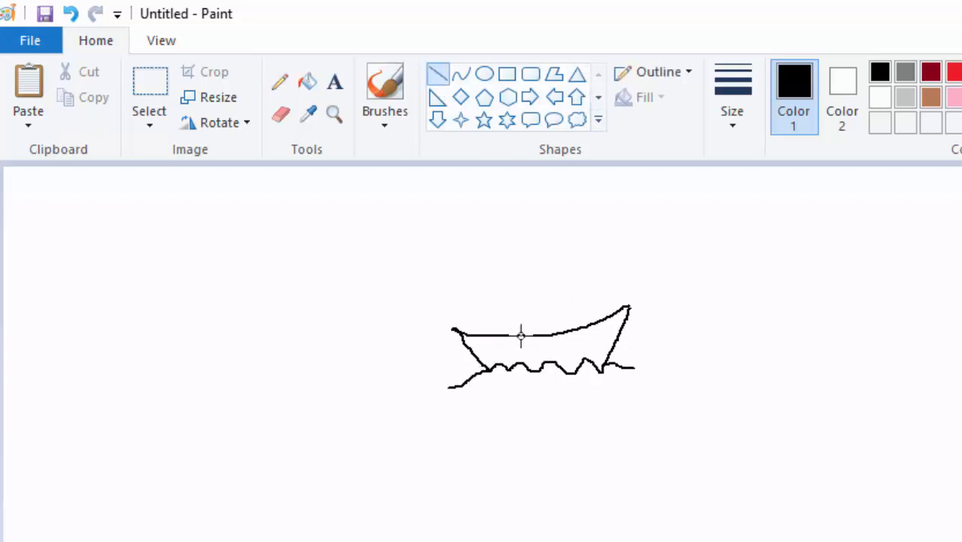
drag(525, 333, 525, 251)
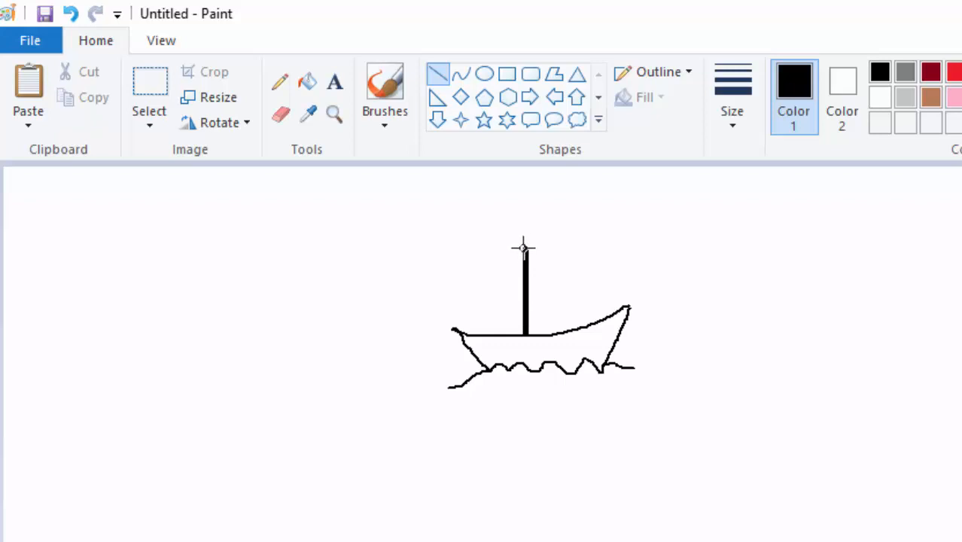
drag(524, 248, 525, 247)
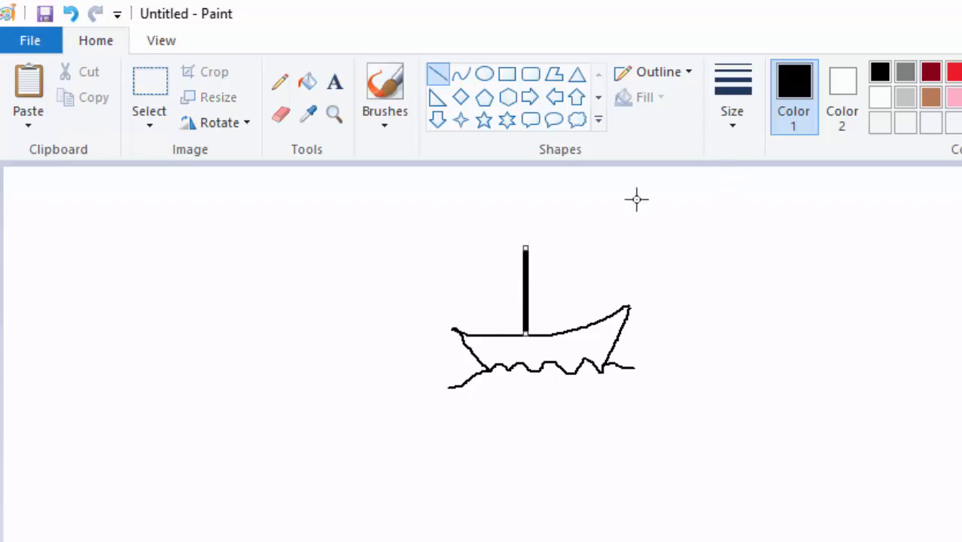
click(737, 132)
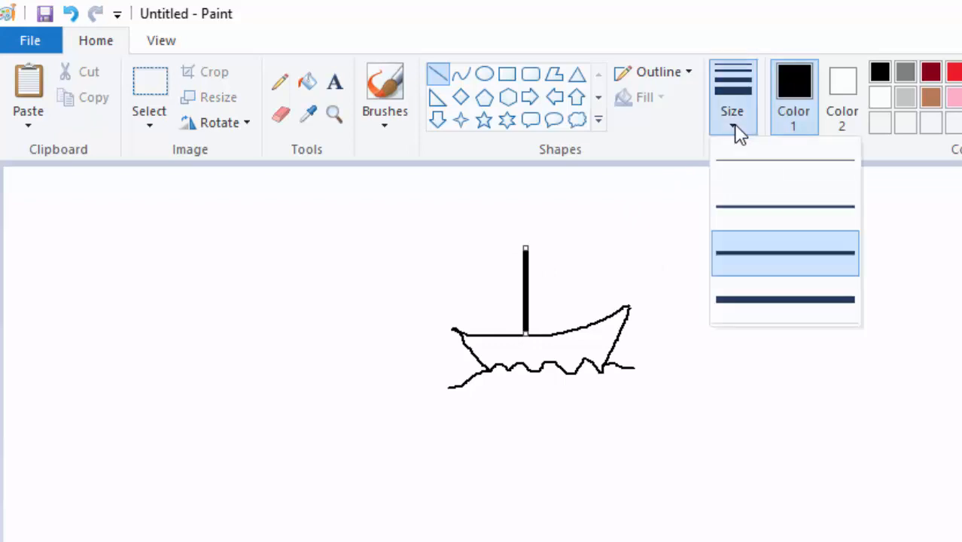
click(737, 183)
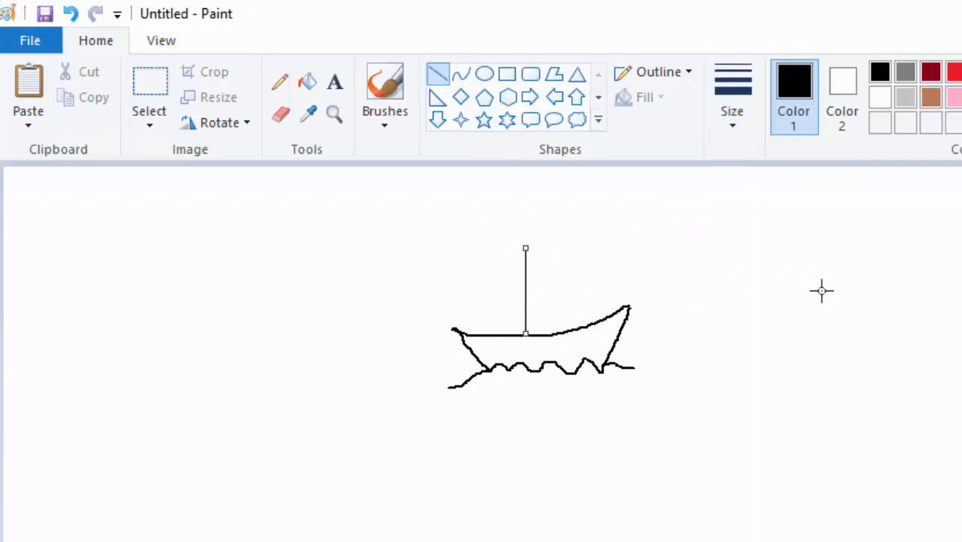
click(672, 308)
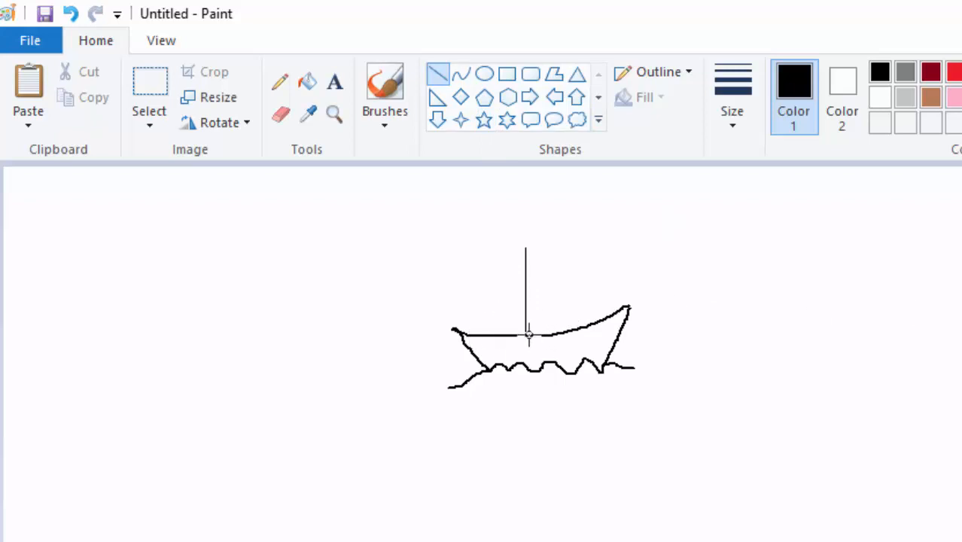
drag(530, 334, 527, 247)
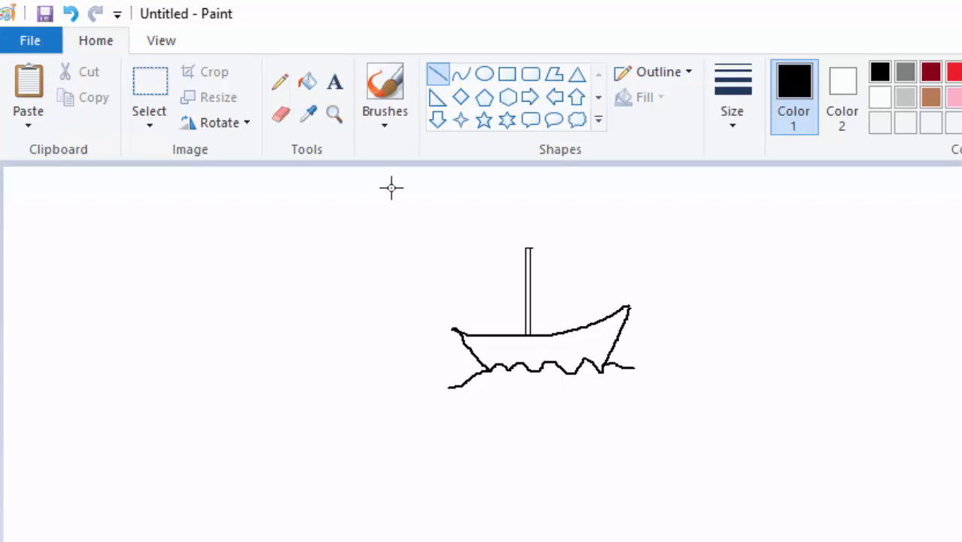
Step: Sketch a billowing sail with the Pencil tool from the masthead to the raised end of the hull, adding curved fold lines inside
click(280, 85)
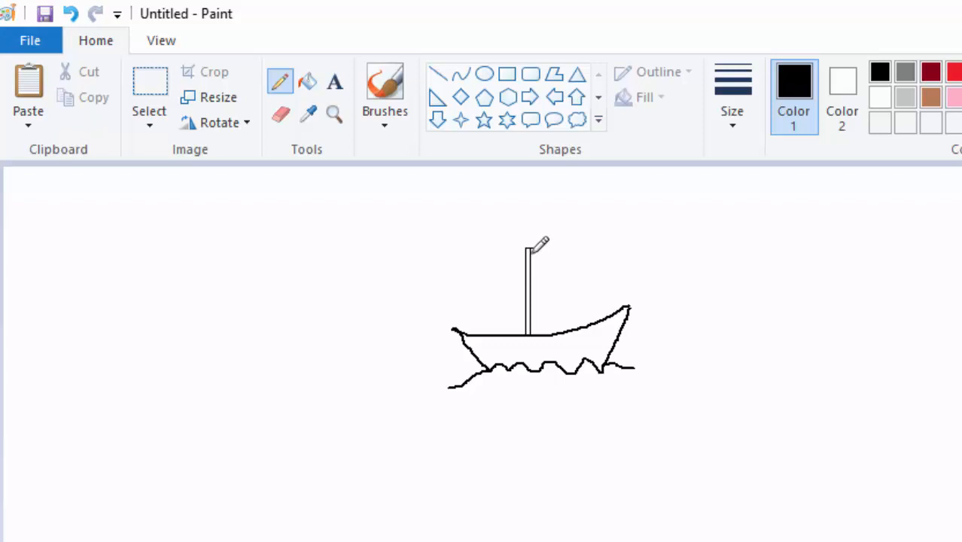
mouse_move(532, 253)
mouse_down()
mouse_move(559, 254)
mouse_move(599, 287)
mouse_move(607, 312)
mouse_up()
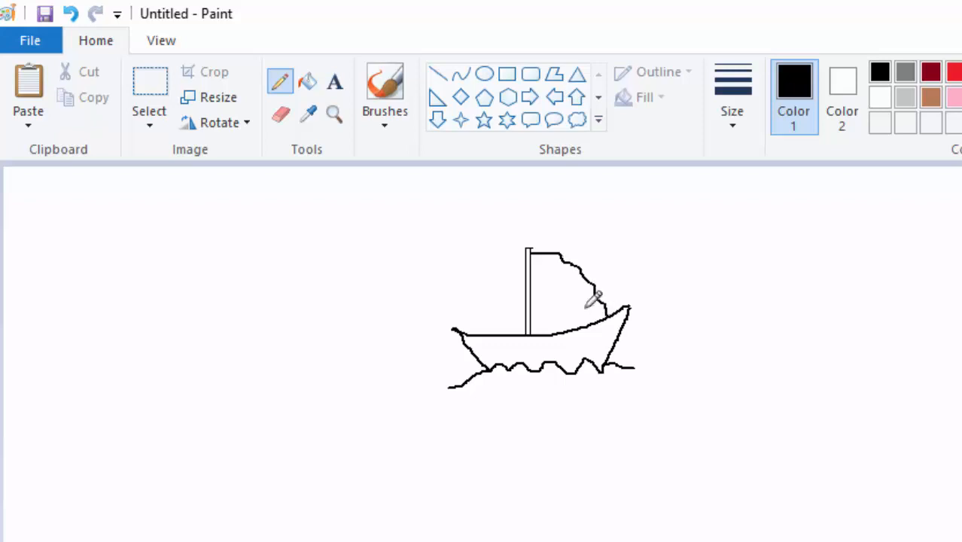
drag(534, 295, 554, 330)
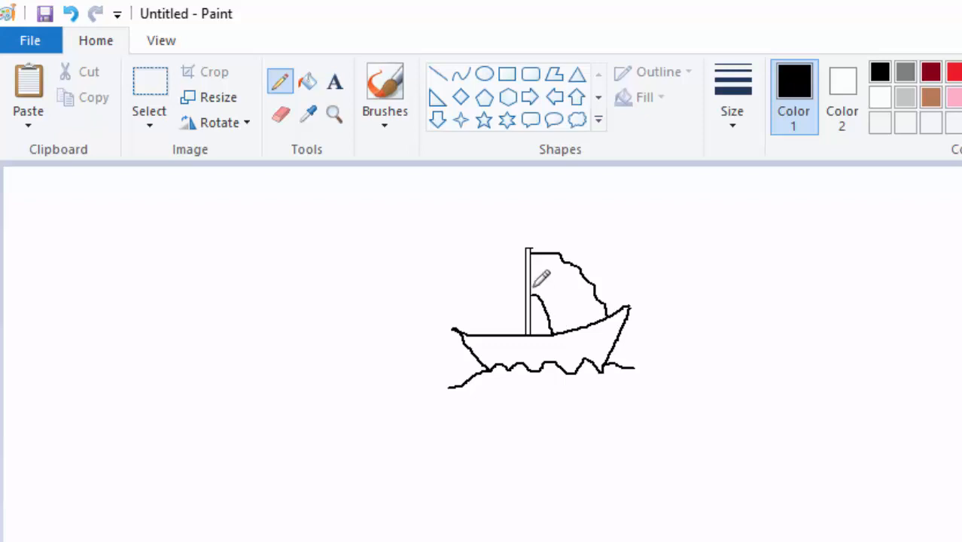
mouse_move(532, 273)
mouse_down()
mouse_move(578, 287)
mouse_move(560, 290)
mouse_move(589, 322)
mouse_up()
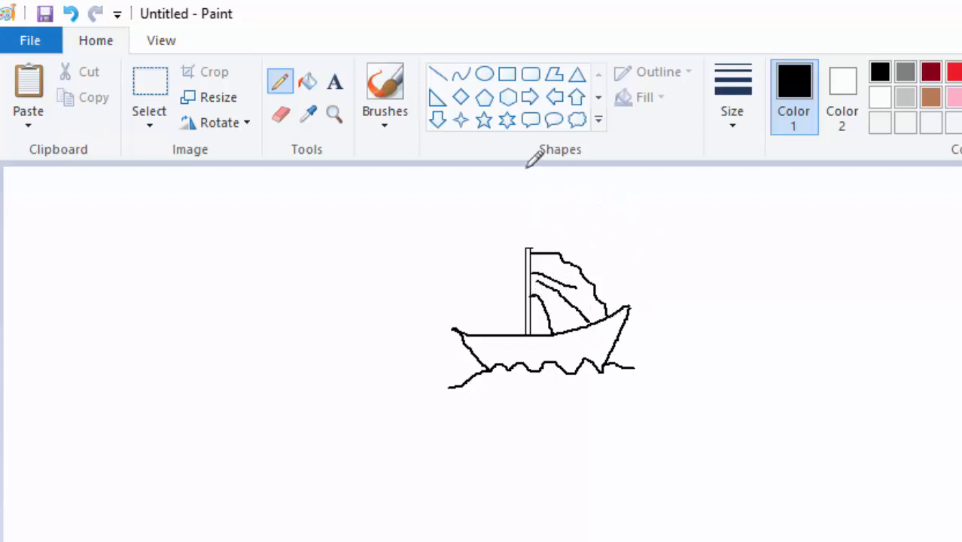
Step: Draw four thin light gray horizontal wind lines beside the sail with the Line tool
click(437, 75)
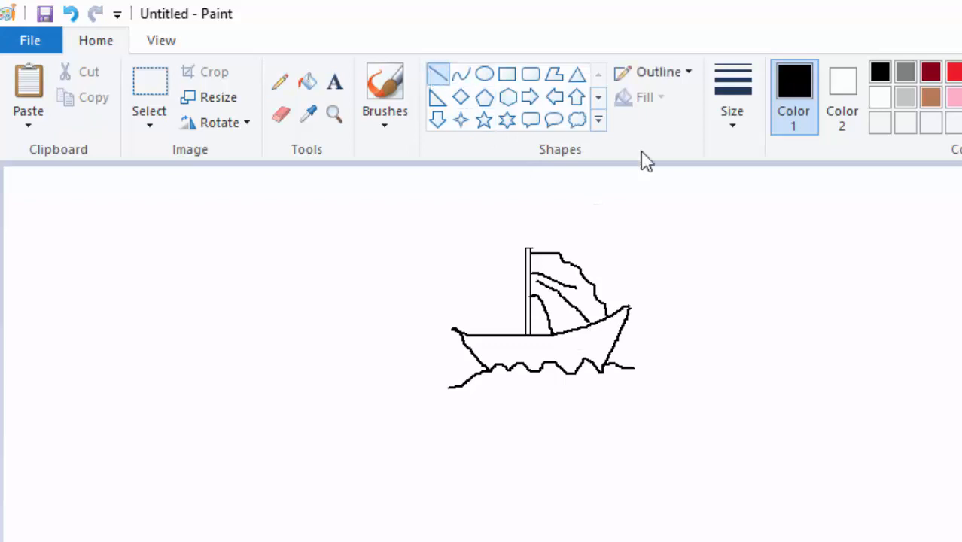
click(730, 127)
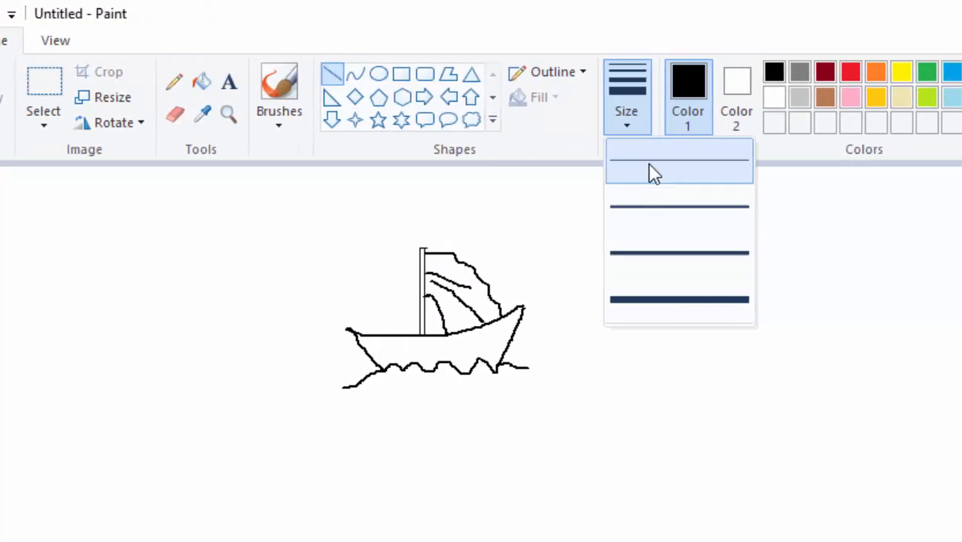
click(706, 170)
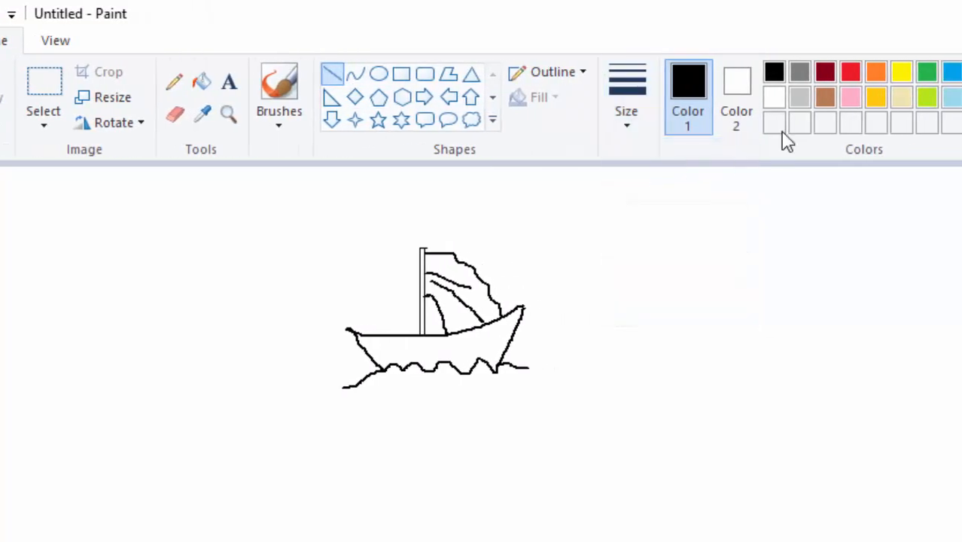
click(800, 97)
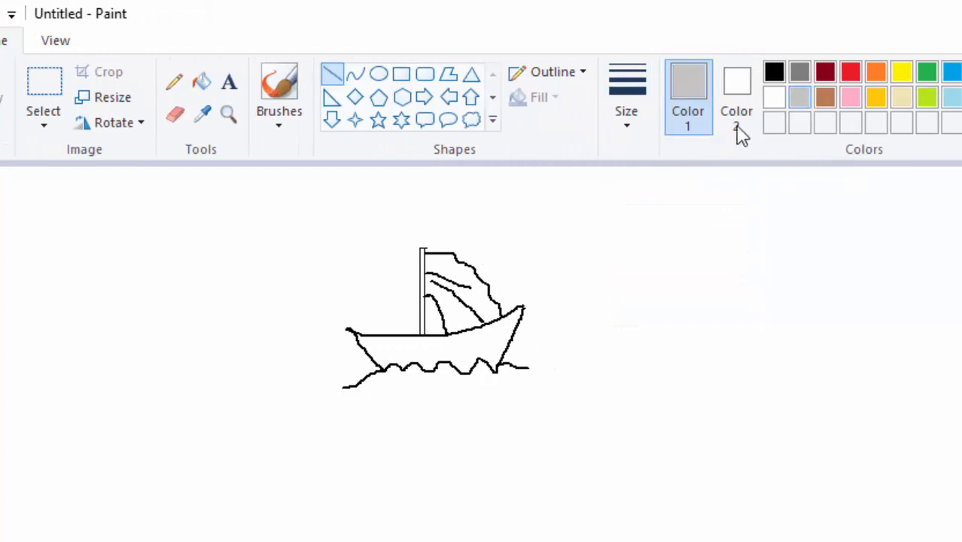
drag(492, 265, 573, 264)
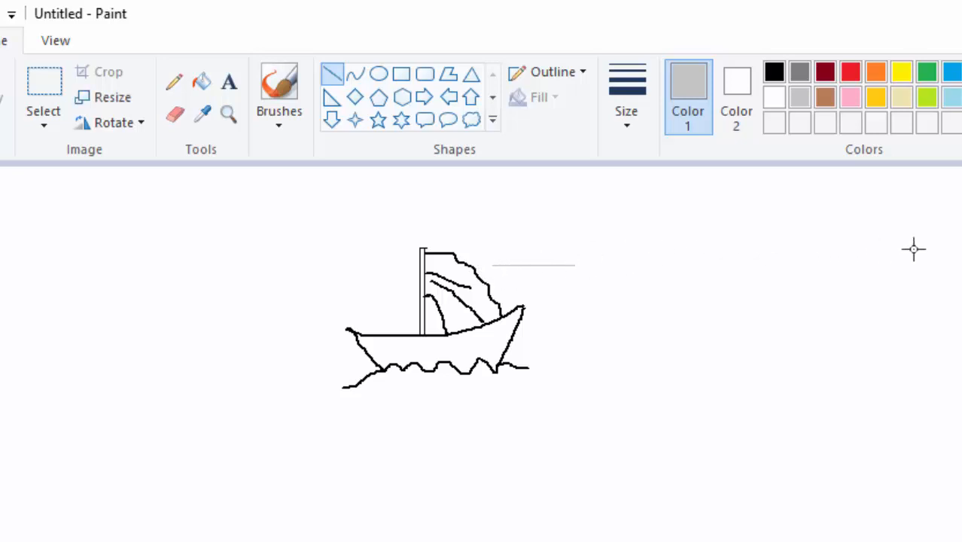
drag(496, 274, 571, 274)
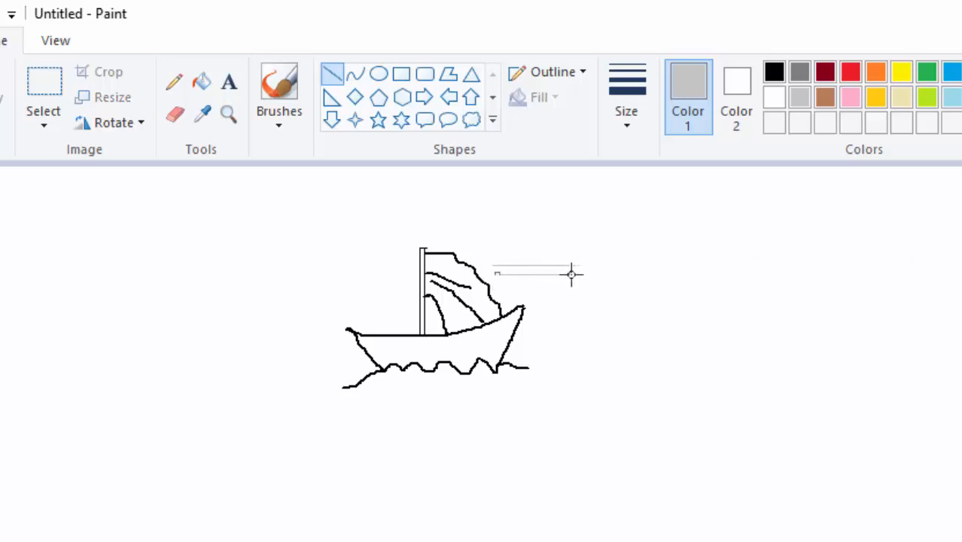
click(785, 287)
drag(510, 287, 575, 297)
click(715, 298)
Step: Sketch a leaping fish with fins, tail, eye and scales left of the boat, using a black pencil in the second-thinnest size
click(175, 83)
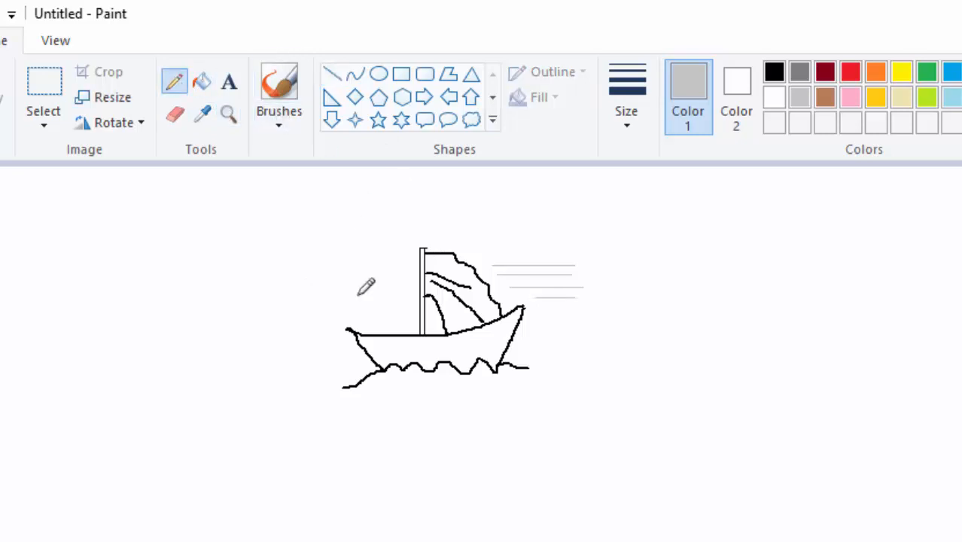
click(629, 124)
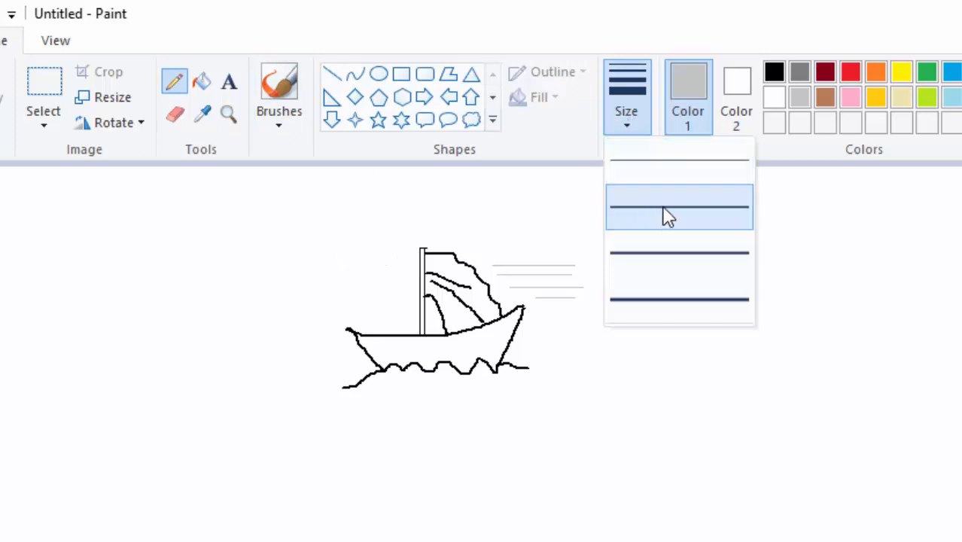
click(668, 210)
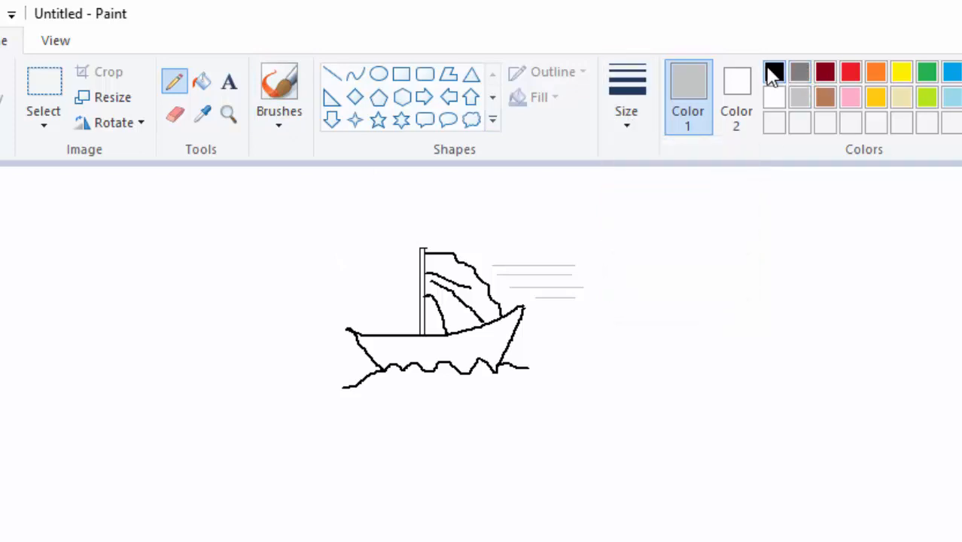
click(773, 73)
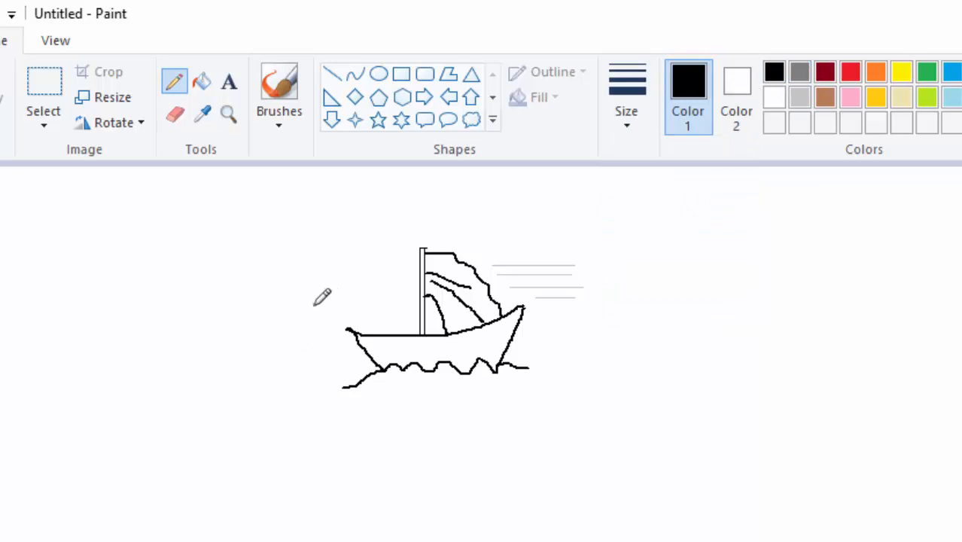
mouse_move(310, 315)
mouse_down()
mouse_move(337, 271)
mouse_move(354, 271)
mouse_move(333, 298)
mouse_up()
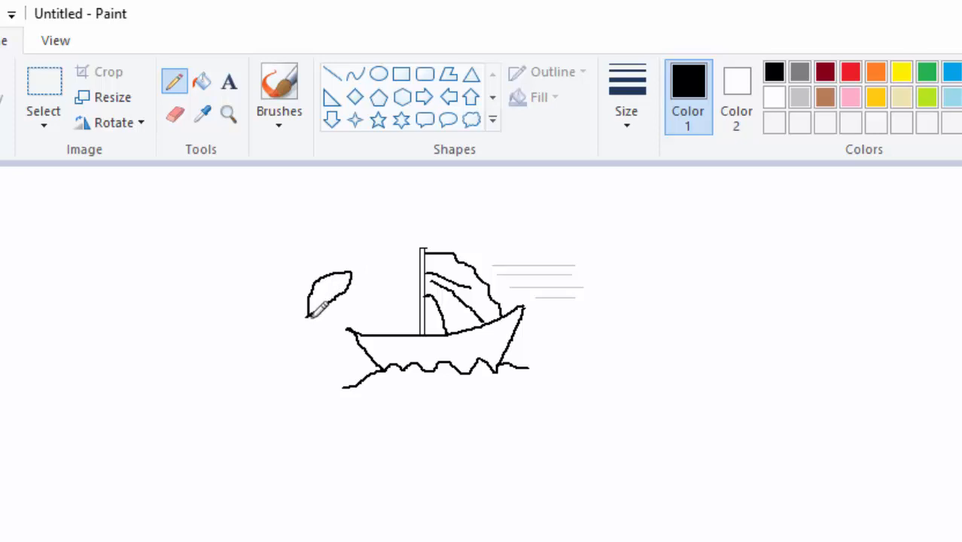
mouse_move(298, 324)
mouse_down()
mouse_move(292, 335)
mouse_move(319, 335)
mouse_move(315, 317)
mouse_move(327, 299)
mouse_move(298, 331)
mouse_move(346, 276)
mouse_move(334, 283)
mouse_up()
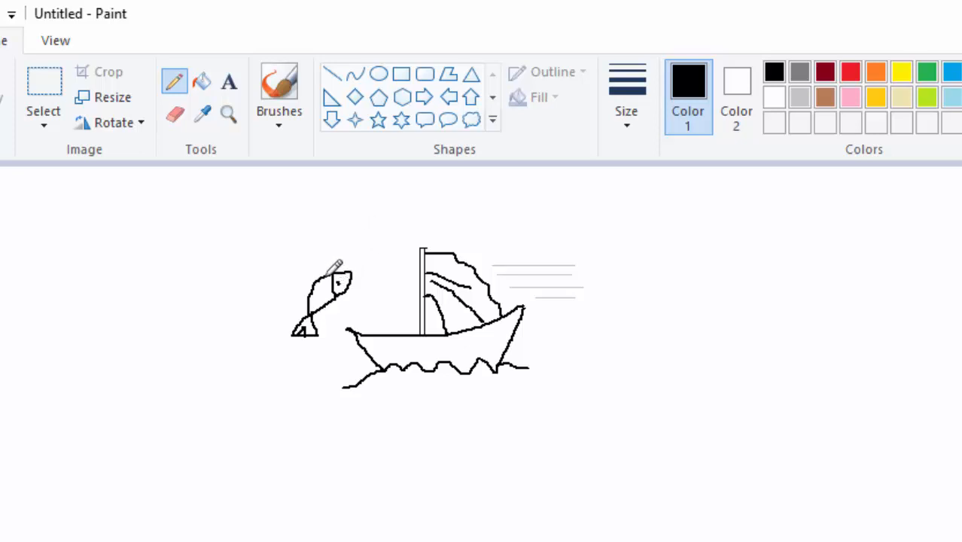
mouse_move(327, 276)
mouse_down()
mouse_move(301, 277)
mouse_move(287, 303)
mouse_move(287, 304)
mouse_up()
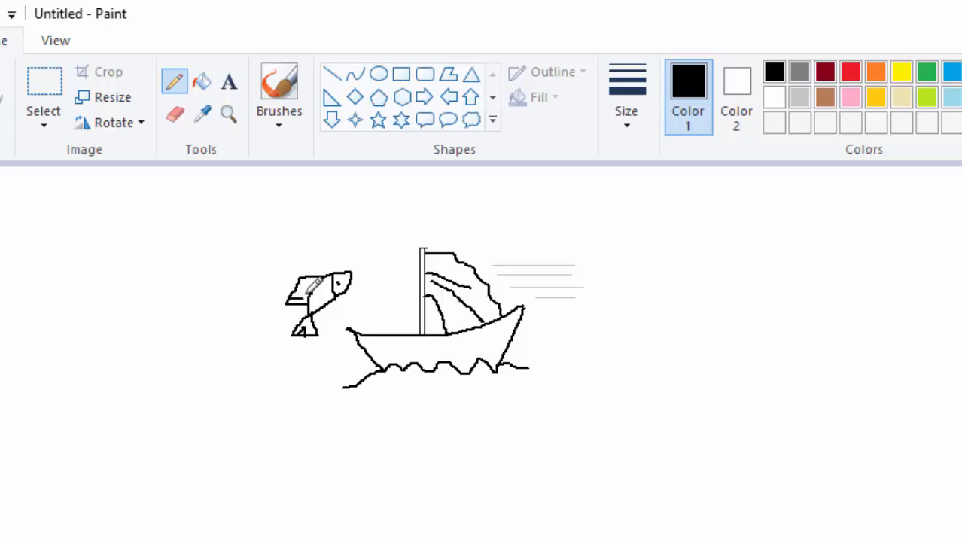
mouse_move(311, 289)
mouse_down()
mouse_move(296, 289)
mouse_move(335, 306)
mouse_move(332, 315)
mouse_move(333, 301)
mouse_up()
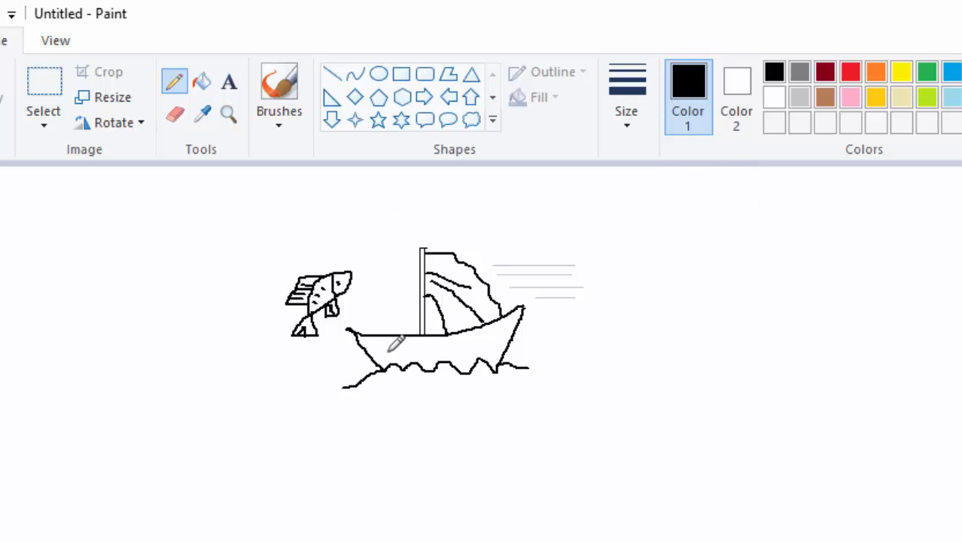
Step: Add two plank lines along the boat's hull with a small square-like detail at the middle
drag(364, 349, 427, 349)
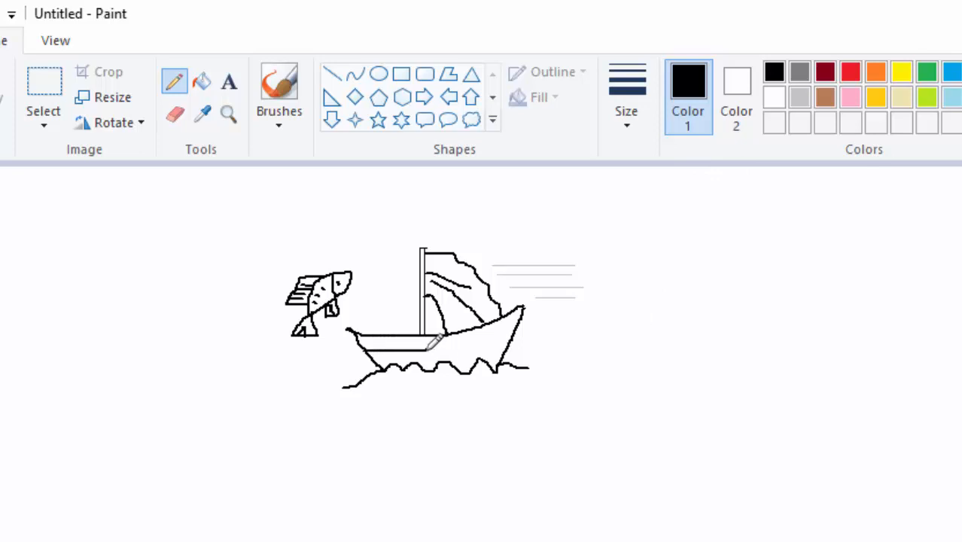
drag(436, 357, 429, 347)
drag(444, 347, 514, 338)
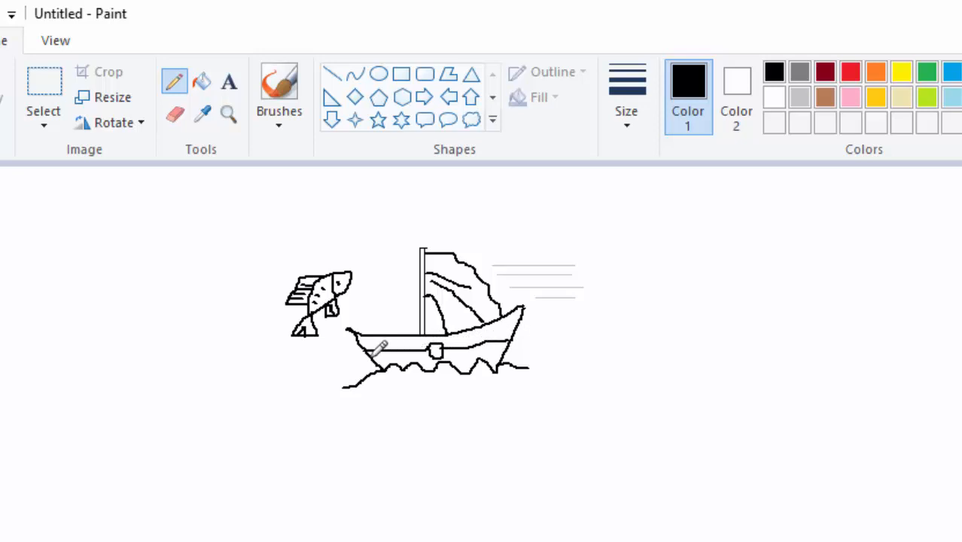
drag(379, 349, 433, 348)
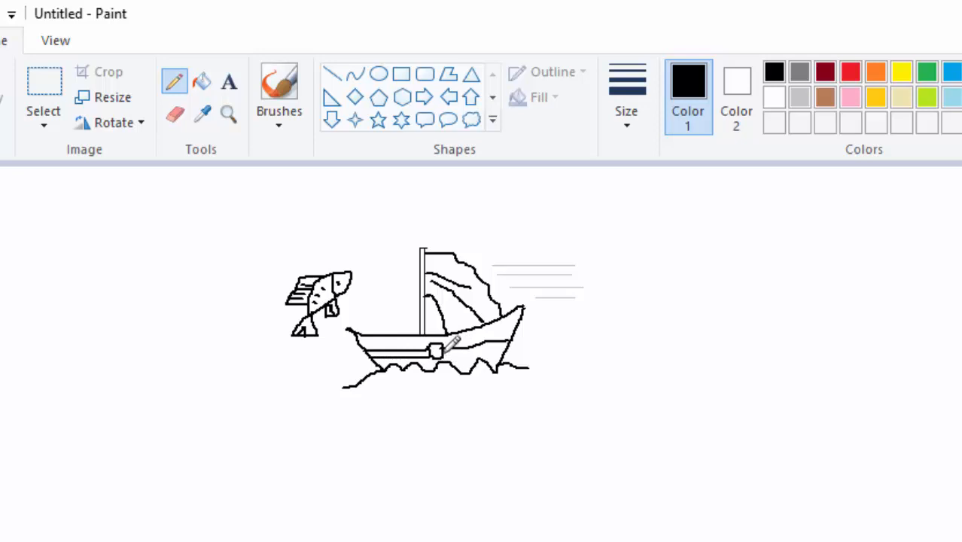
drag(455, 350, 480, 348)
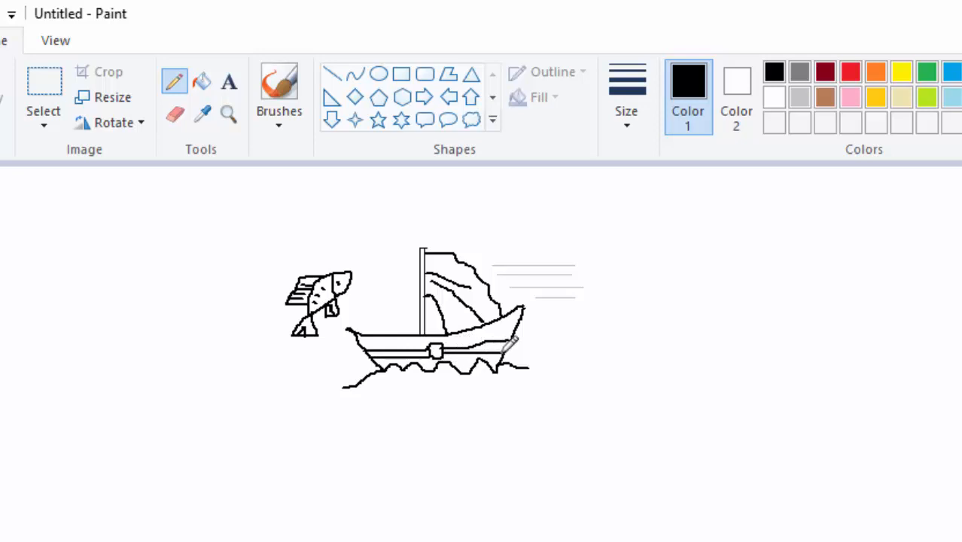
Step: Add short ripple strokes to the water below the boat and extend the water's left edge downward with a wavy outline
mouse_move(381, 389)
mouse_down()
mouse_move(497, 377)
mouse_move(511, 384)
mouse_up()
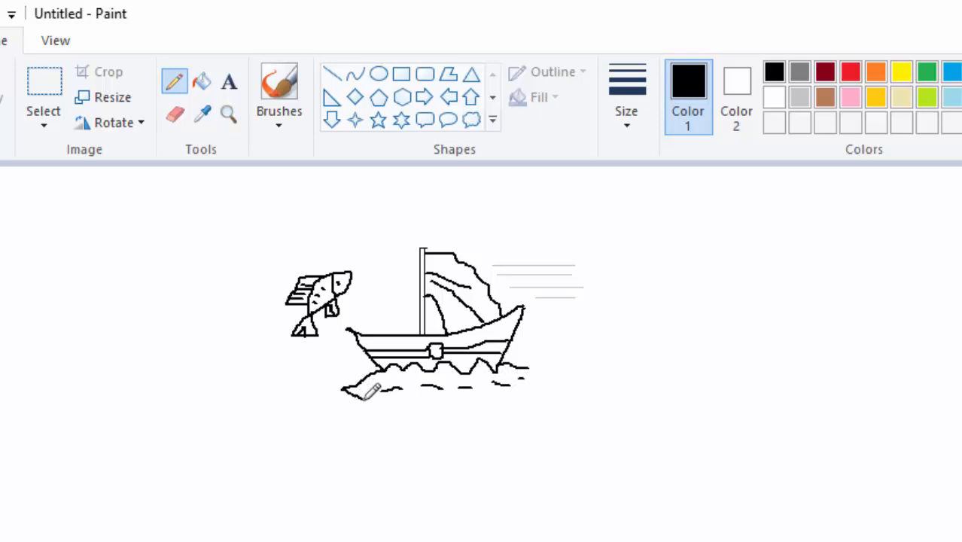
drag(370, 405, 397, 411)
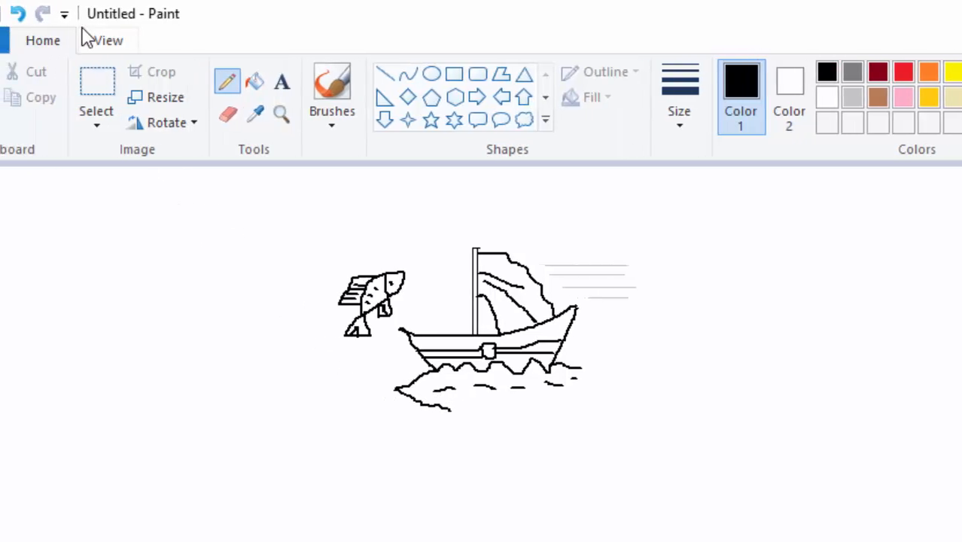
Step: Replace the water's black lower edge with a closed wavy outline in bright blue pencil and fill the water with the same blue
click(75, 15)
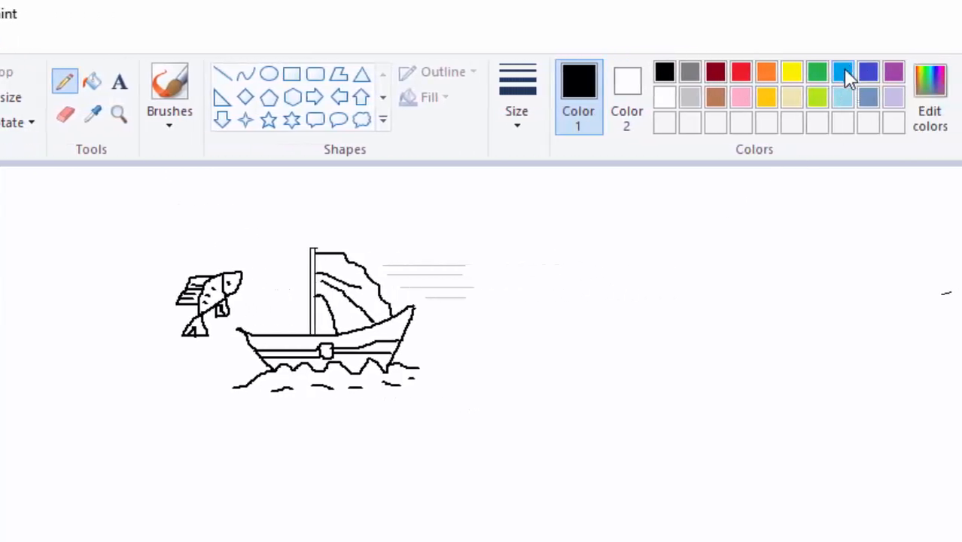
click(842, 71)
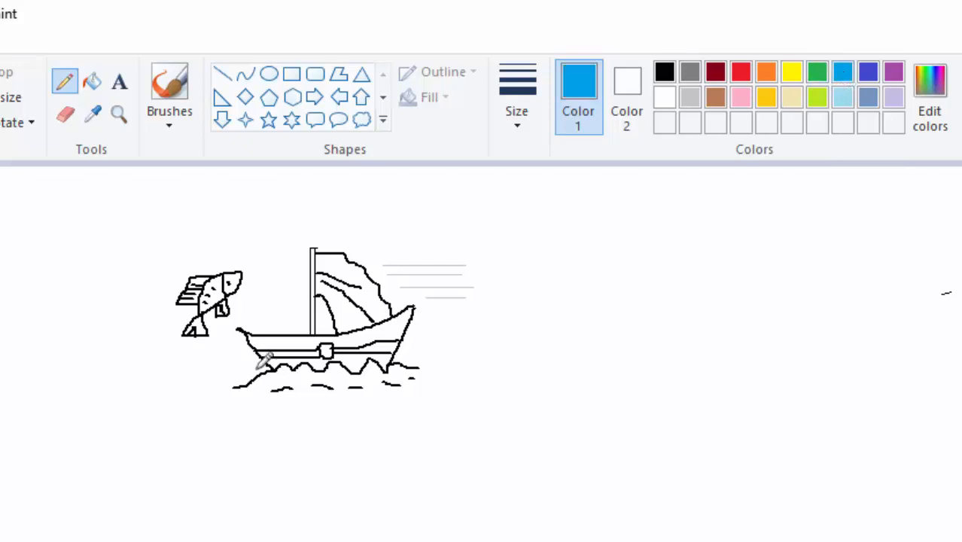
mouse_move(232, 388)
mouse_down()
mouse_move(319, 412)
mouse_move(397, 407)
mouse_up()
drag(428, 376, 421, 369)
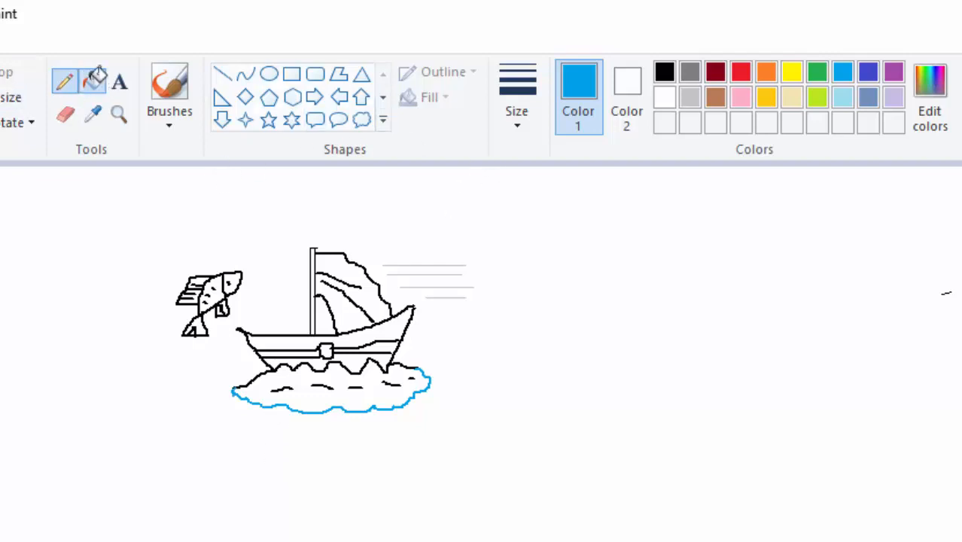
click(92, 81)
click(340, 385)
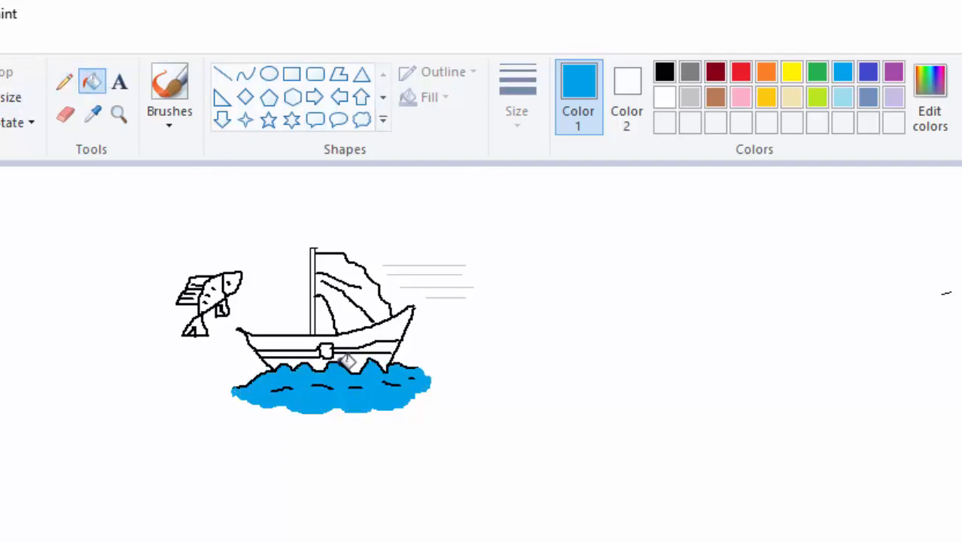
Step: Fill the hull's upper and lower bands with dark gray and the stripe between them with gold
click(769, 97)
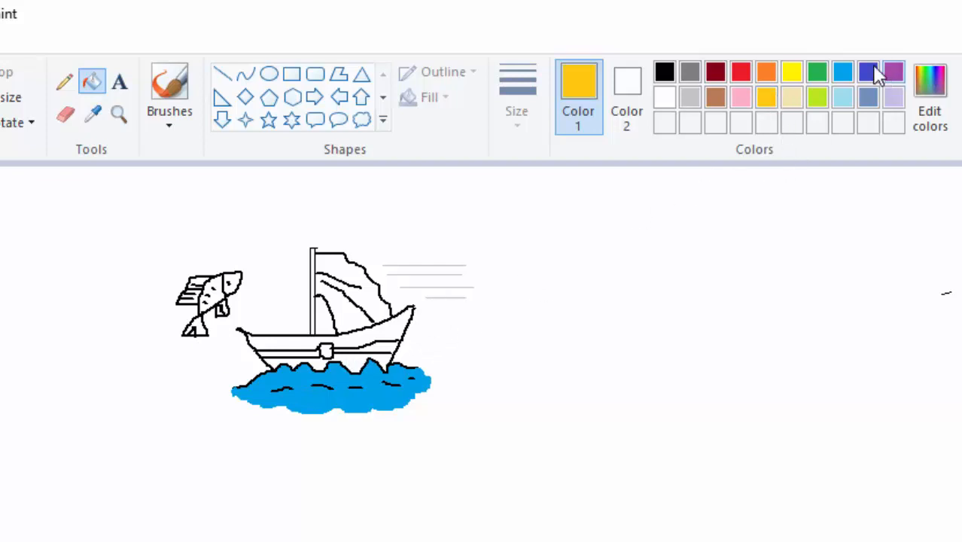
click(691, 70)
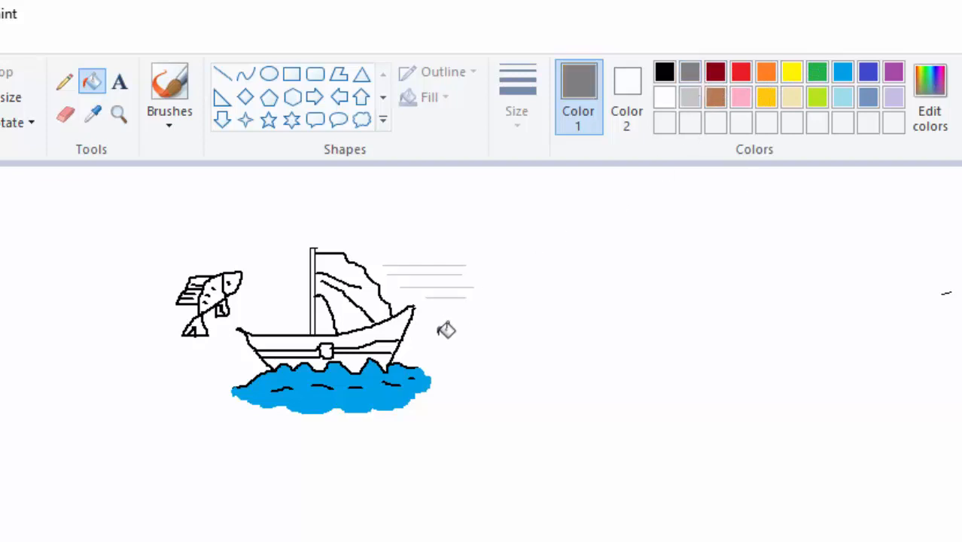
click(351, 360)
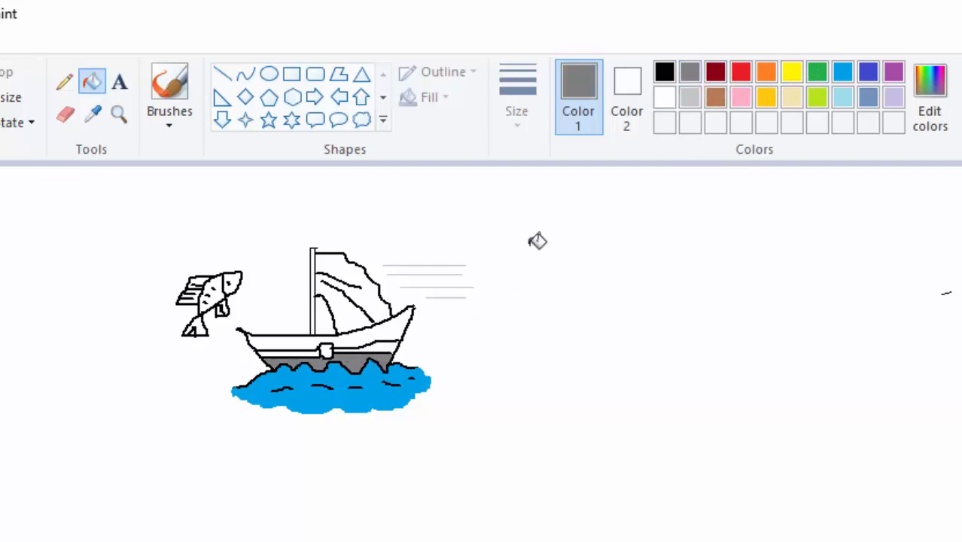
click(380, 333)
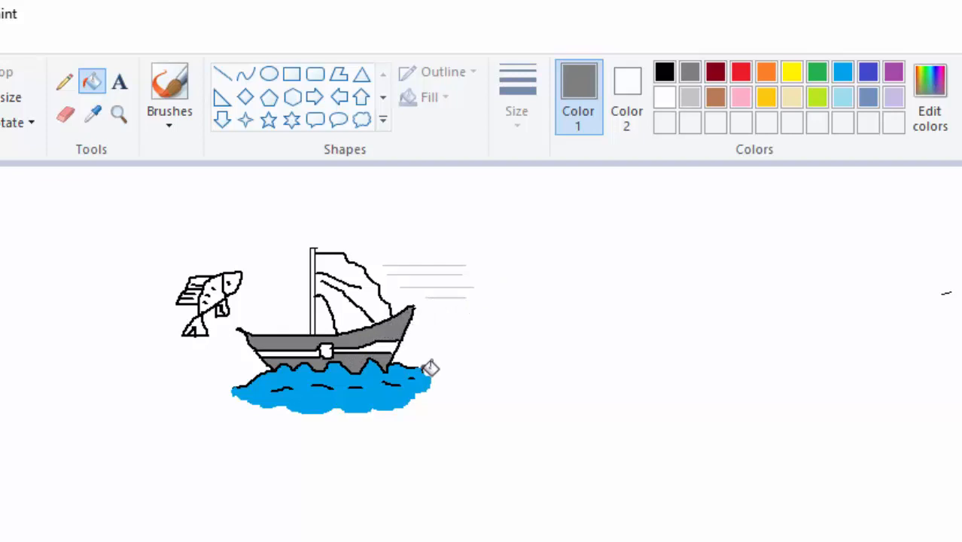
click(770, 97)
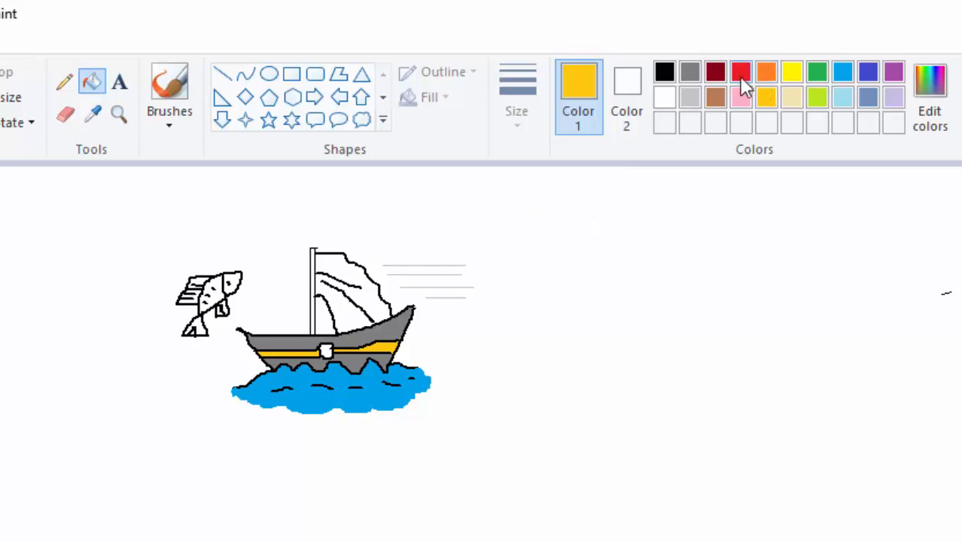
Step: Fill the sail sections with light beige and the mast with black
click(792, 98)
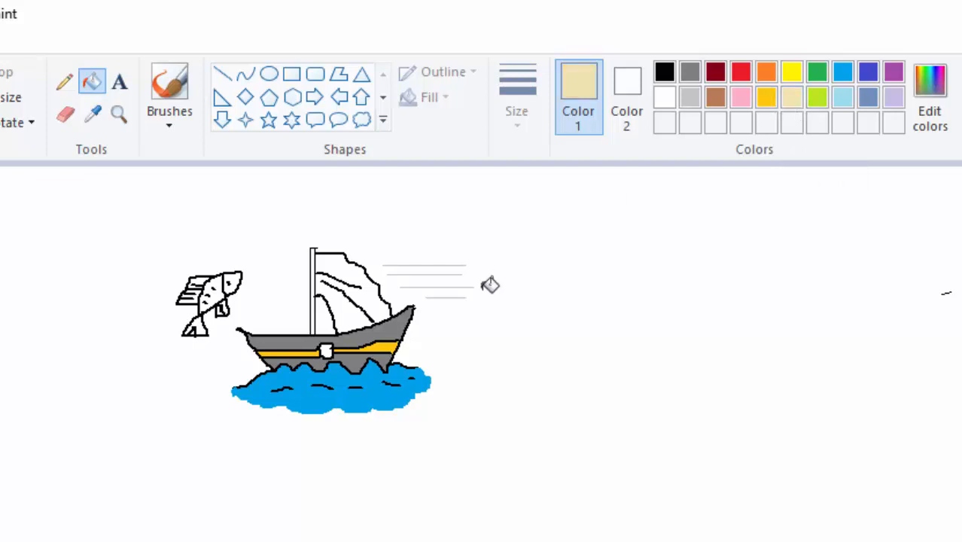
click(360, 302)
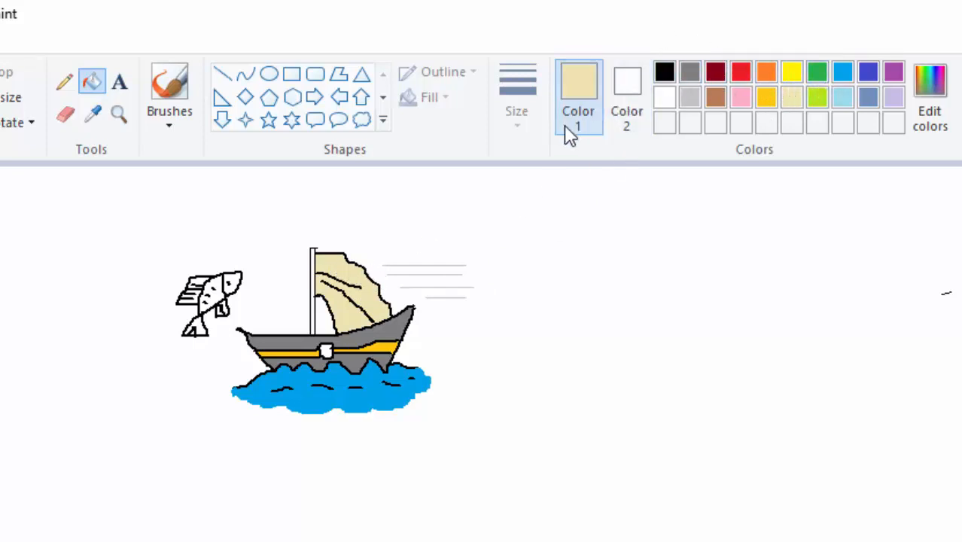
click(663, 73)
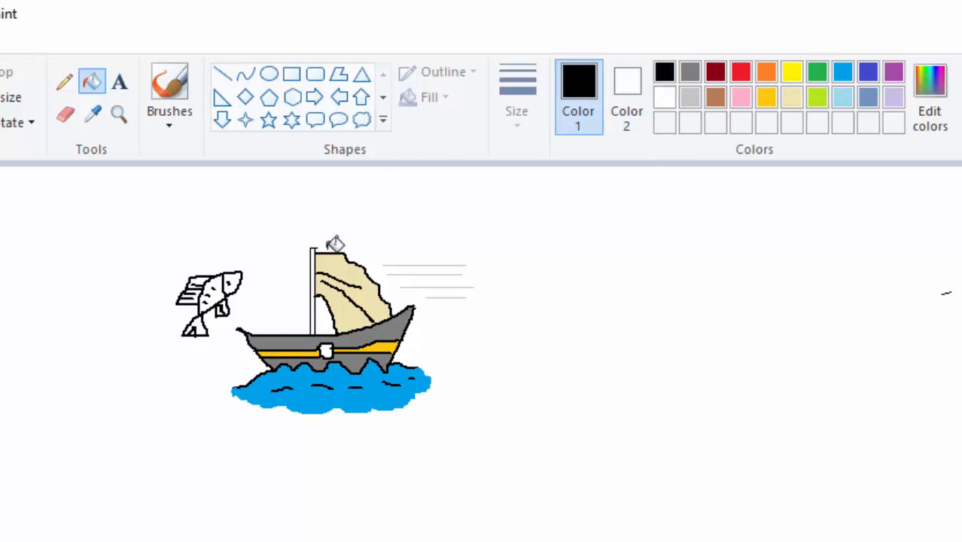
click(314, 271)
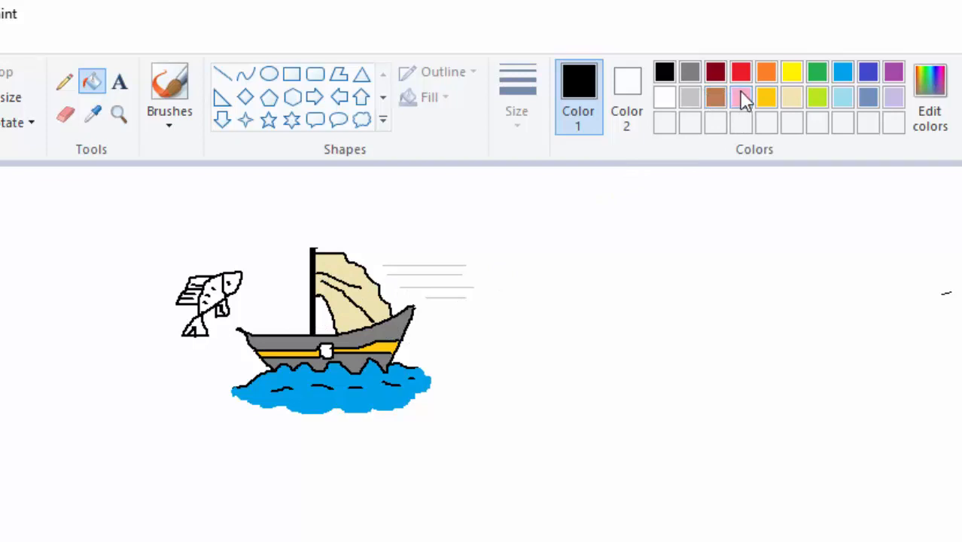
Step: Fill the fish's body and tail with lavender
click(894, 101)
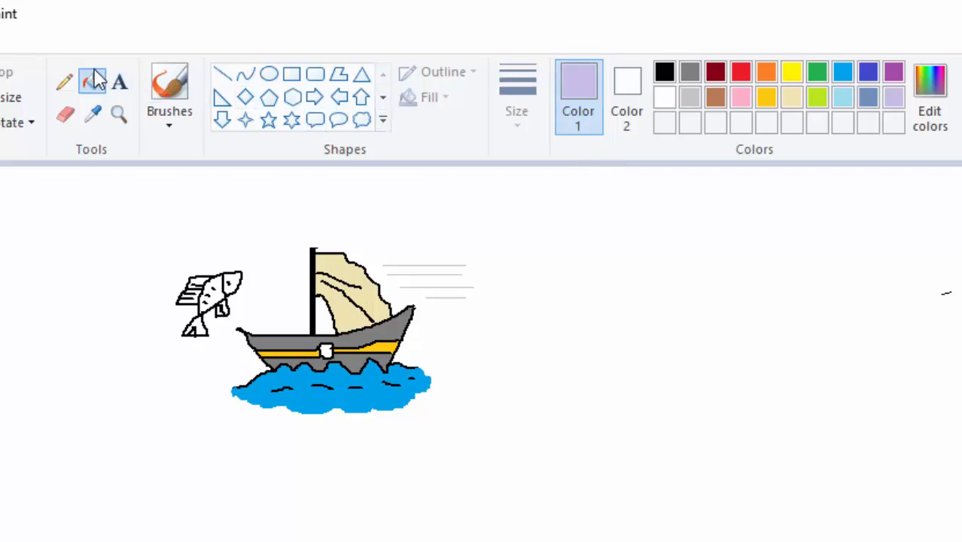
click(219, 289)
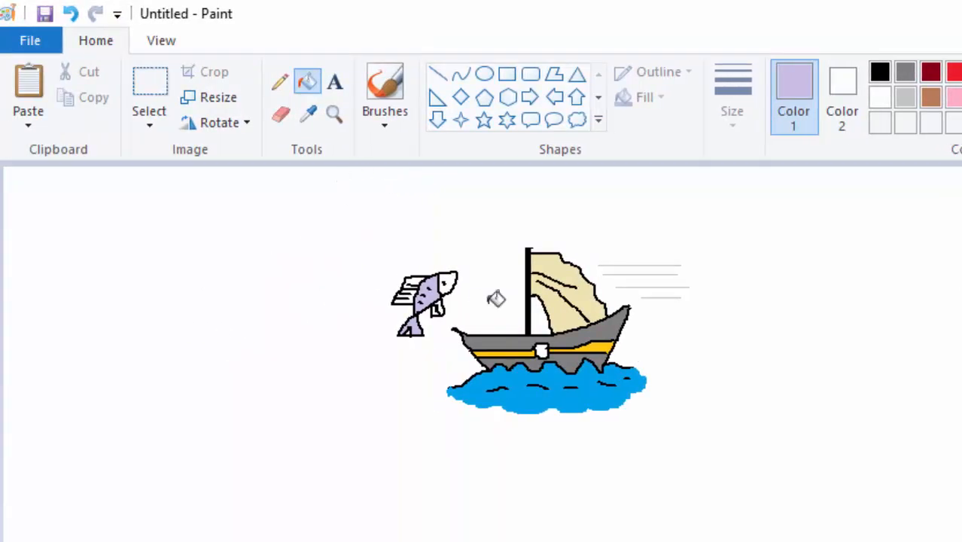
click(431, 305)
Step: Outline the fish with a free-form selection and move it close to the boat's left end, using transparent selection
click(154, 129)
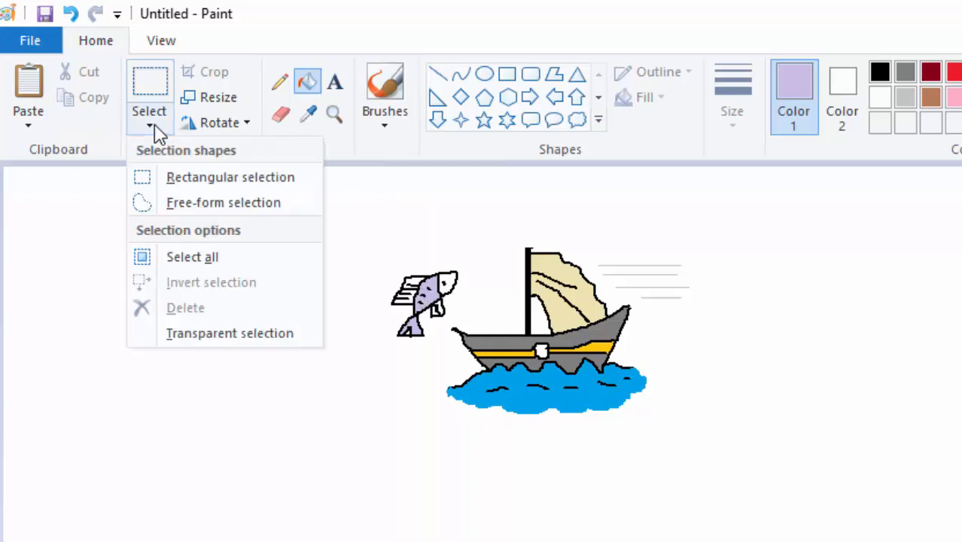
click(224, 202)
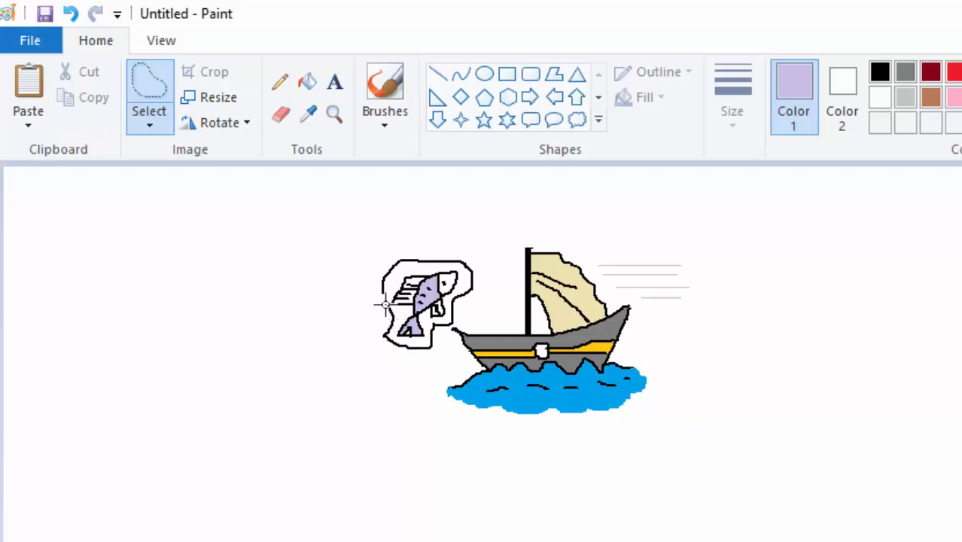
mouse_move(383, 287)
mouse_down()
mouse_move(438, 295)
mouse_move(420, 285)
mouse_move(446, 282)
mouse_move(438, 285)
mouse_move(474, 311)
mouse_move(426, 272)
mouse_move(464, 303)
mouse_move(482, 302)
mouse_move(461, 300)
mouse_move(437, 278)
mouse_move(460, 296)
mouse_up()
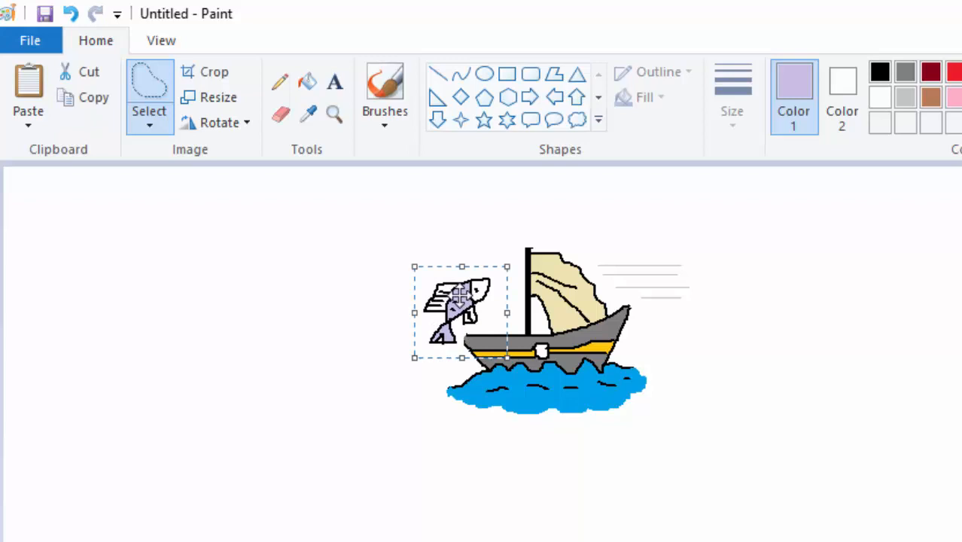
click(151, 128)
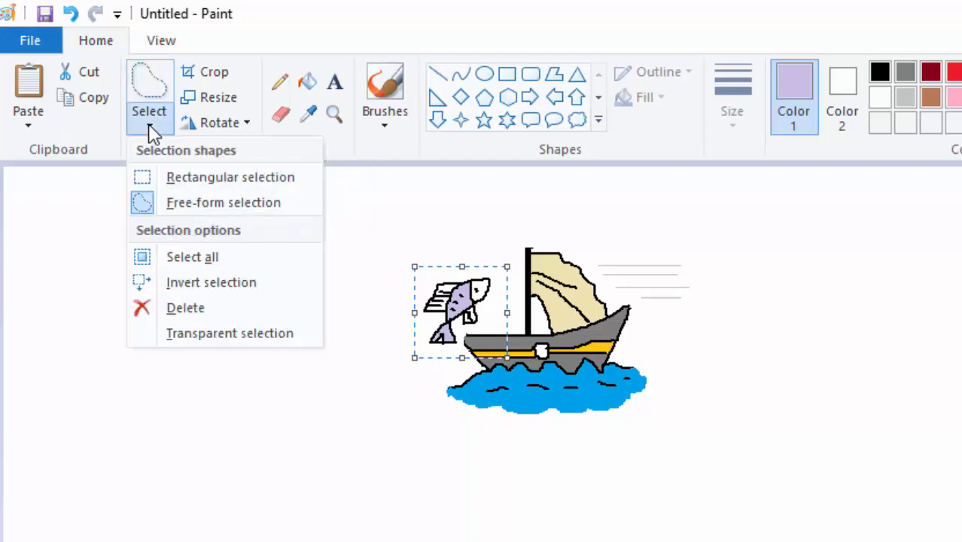
click(186, 339)
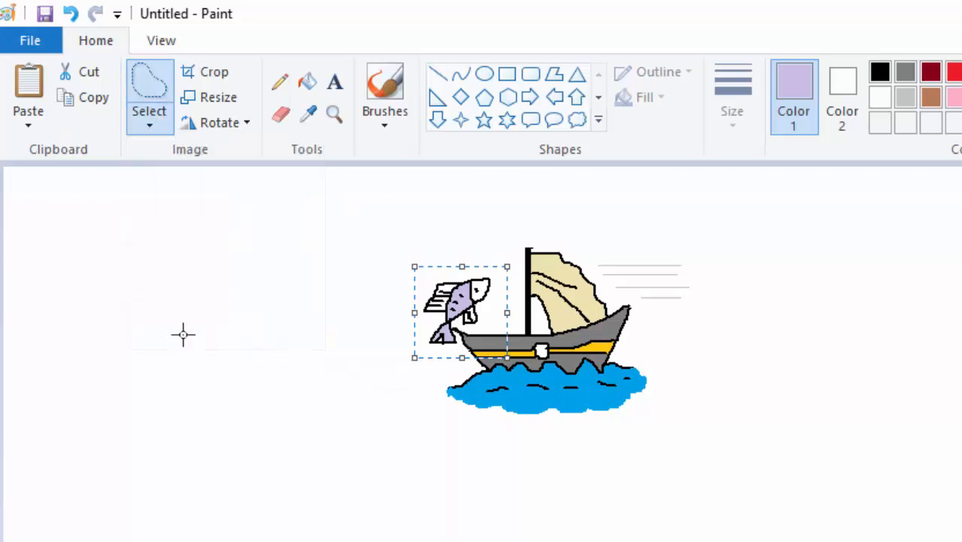
drag(465, 299, 458, 297)
click(823, 361)
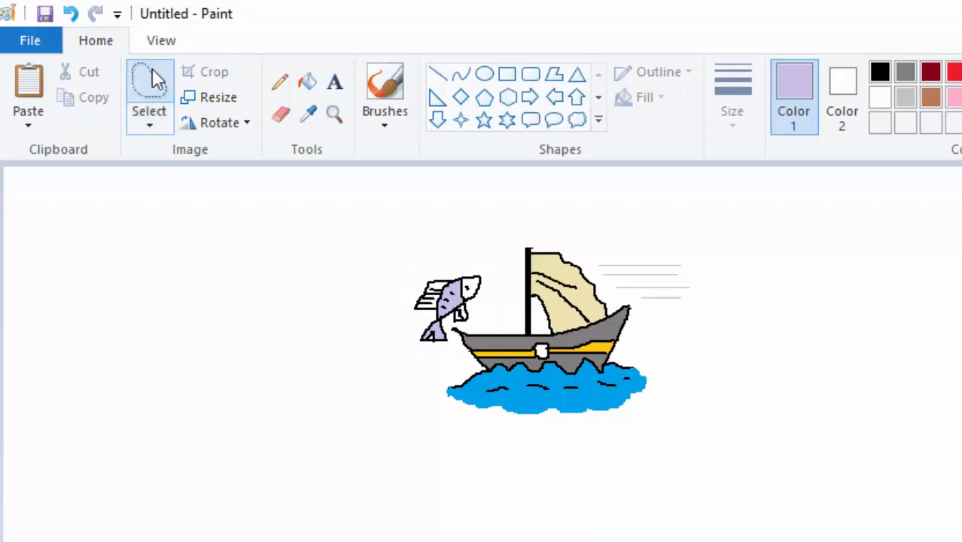
Step: Crop the picture to a rectangular selection tightly enclosing the fish, sailboat, wind lines and water
click(148, 122)
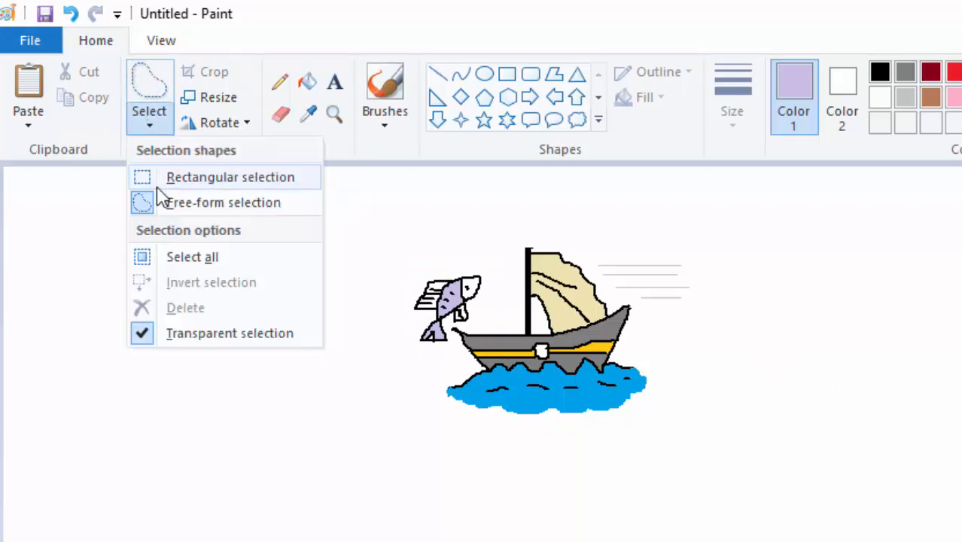
click(236, 184)
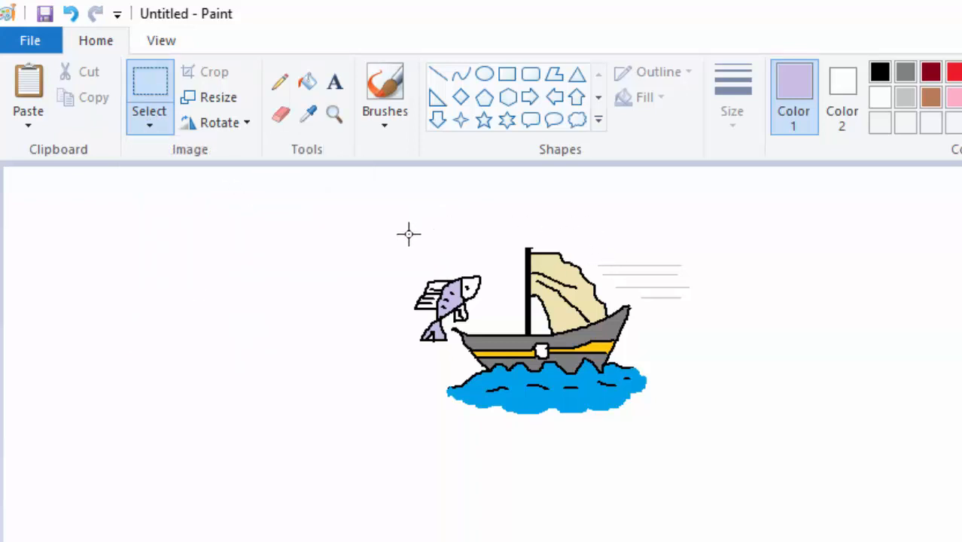
drag(403, 230, 697, 421)
click(223, 82)
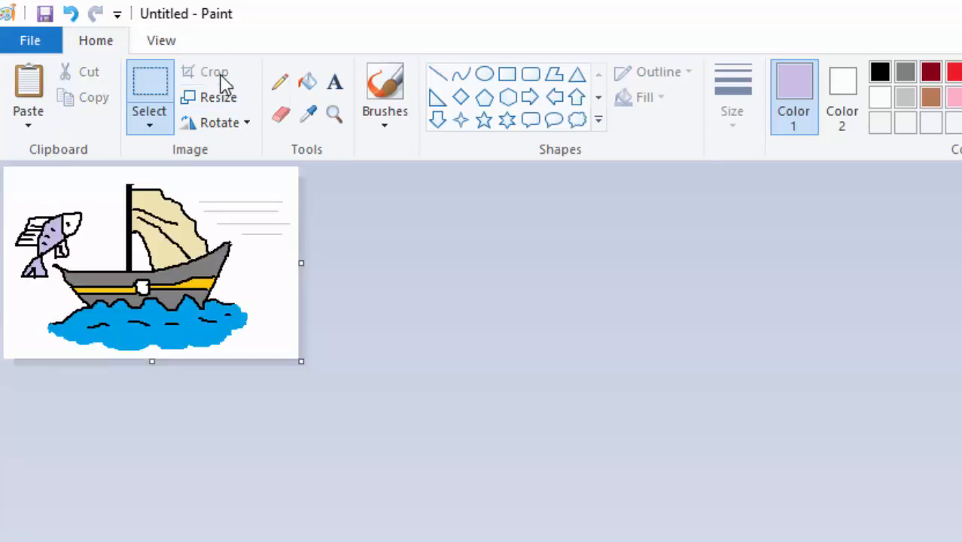
Step: Start saving the picture and create and open a new Desktop folder named BARRACUDA as its location
click(47, 21)
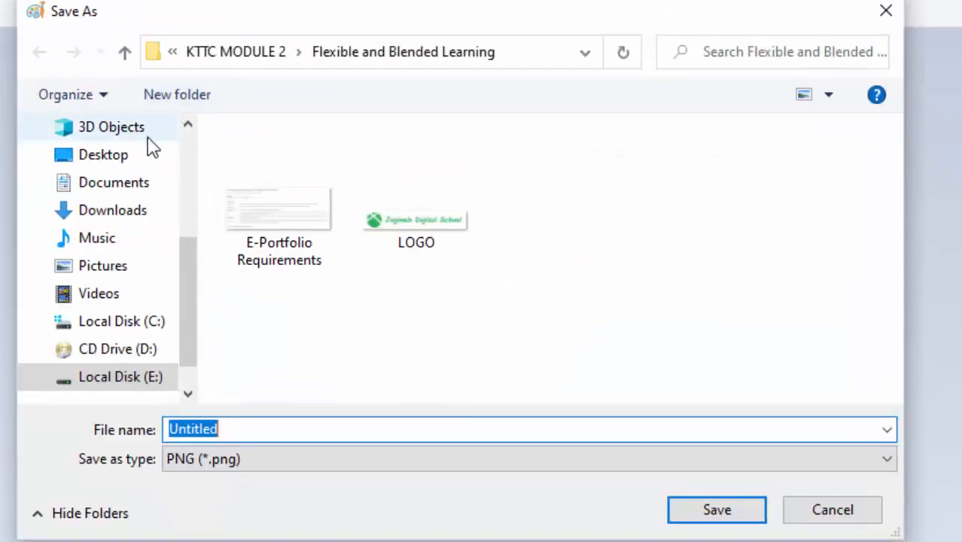
click(126, 158)
click(171, 96)
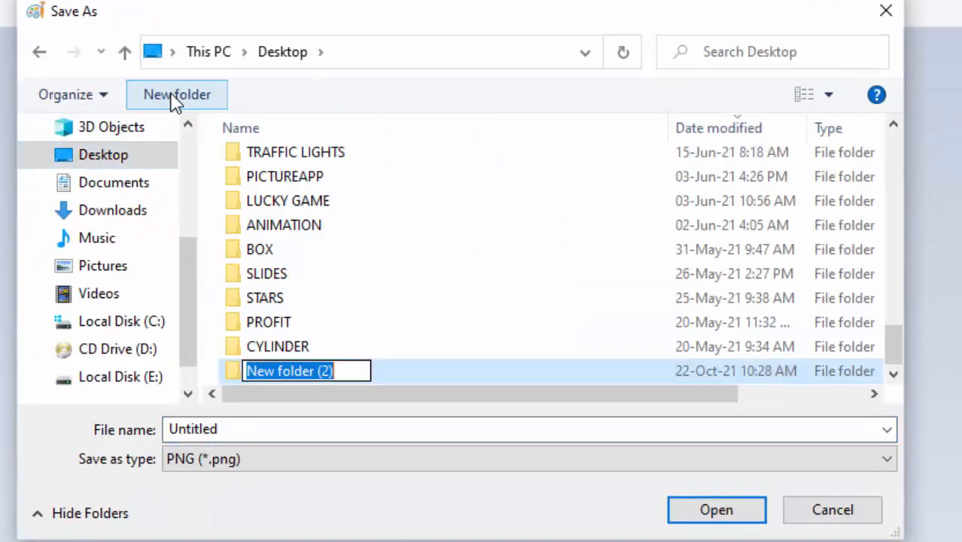
text(BA)
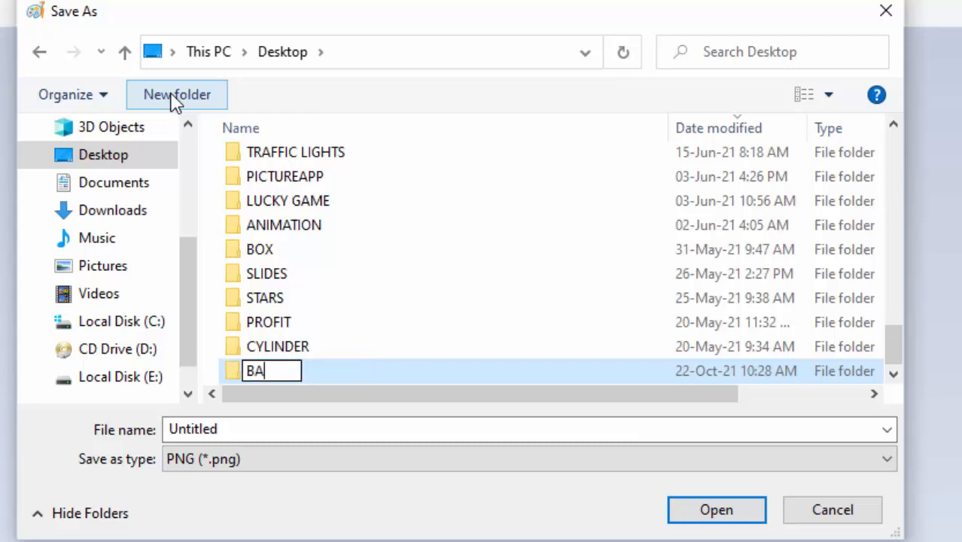
text(RRACUDA)
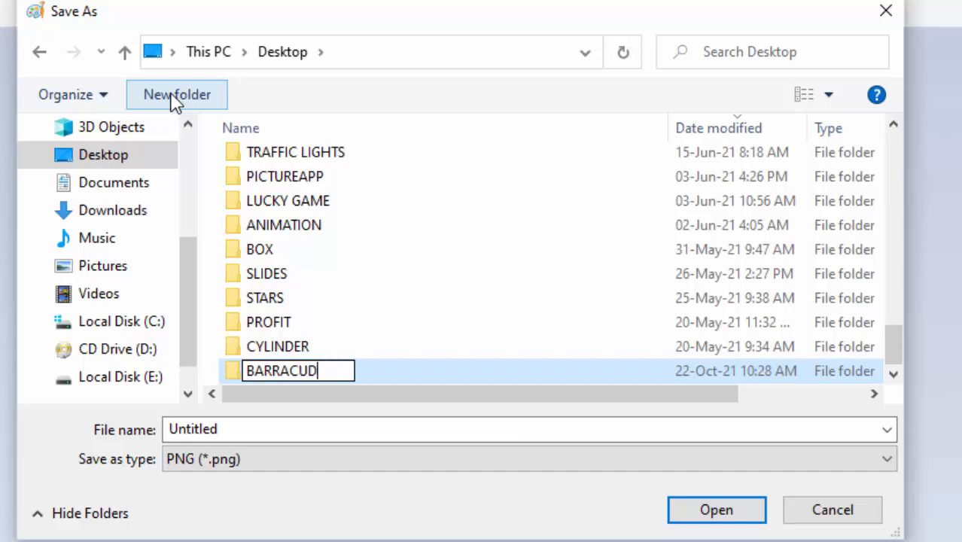
key(Return)
key(Return)
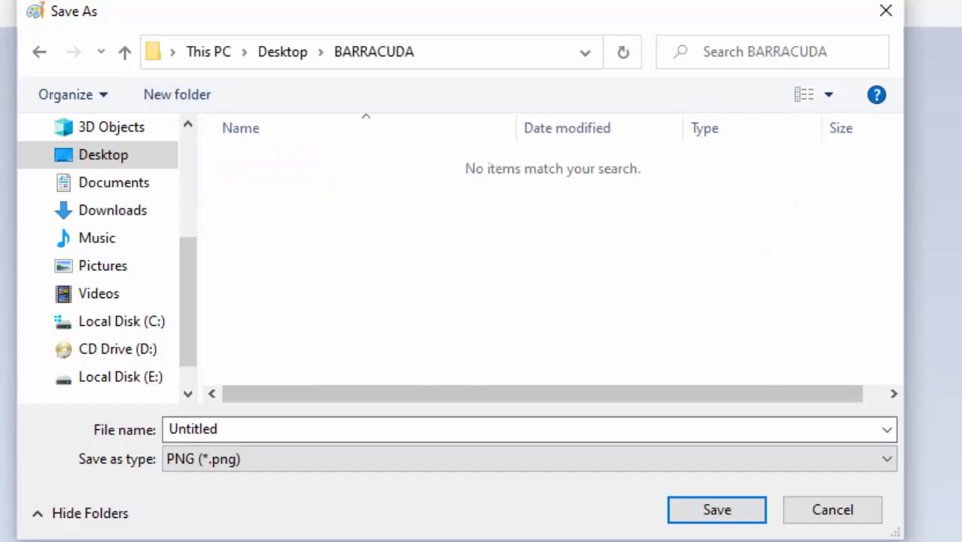
Step: Save the picture in the BARRACUDA folder as a PNG file named FISH
click(239, 428)
text(FISH)
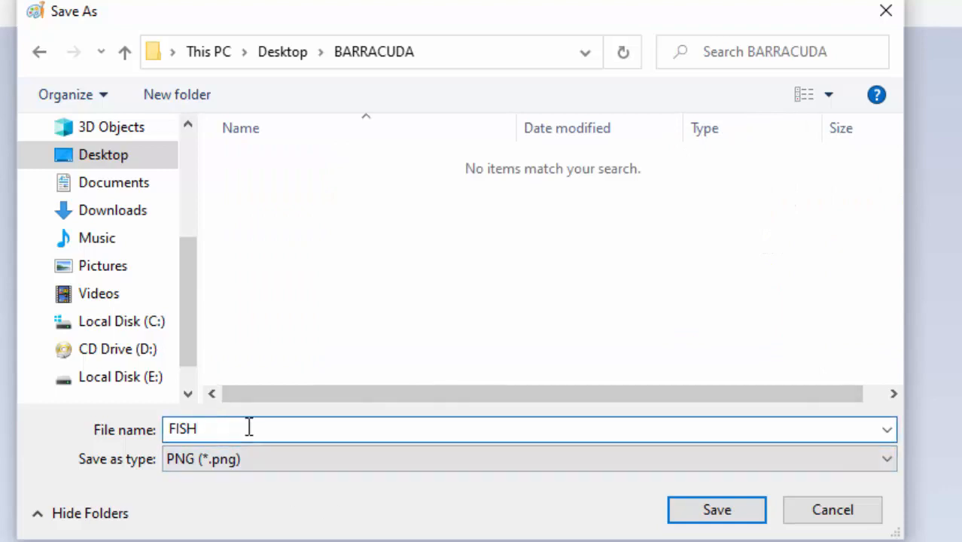
click(722, 511)
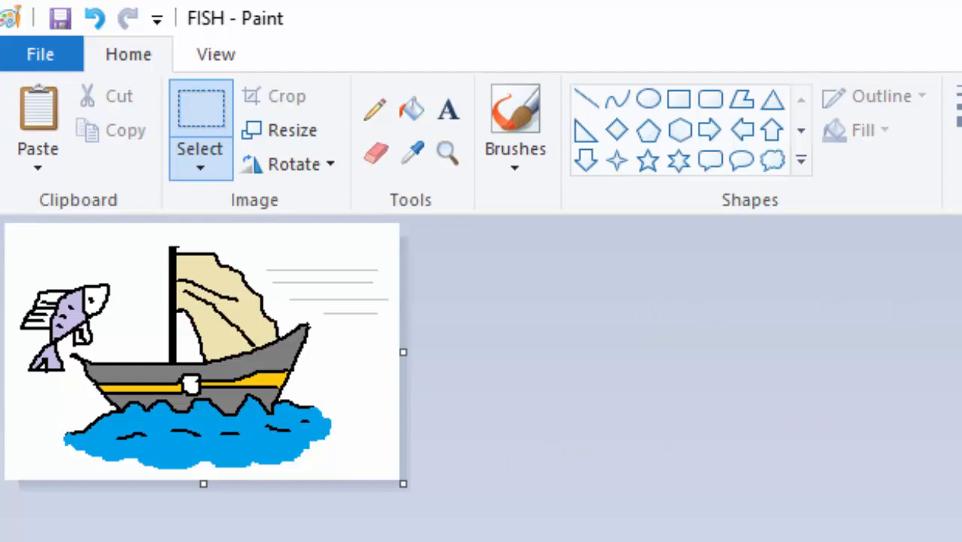
Step: Show the desktop, search for Word and launch Word 2013
key(super+d)
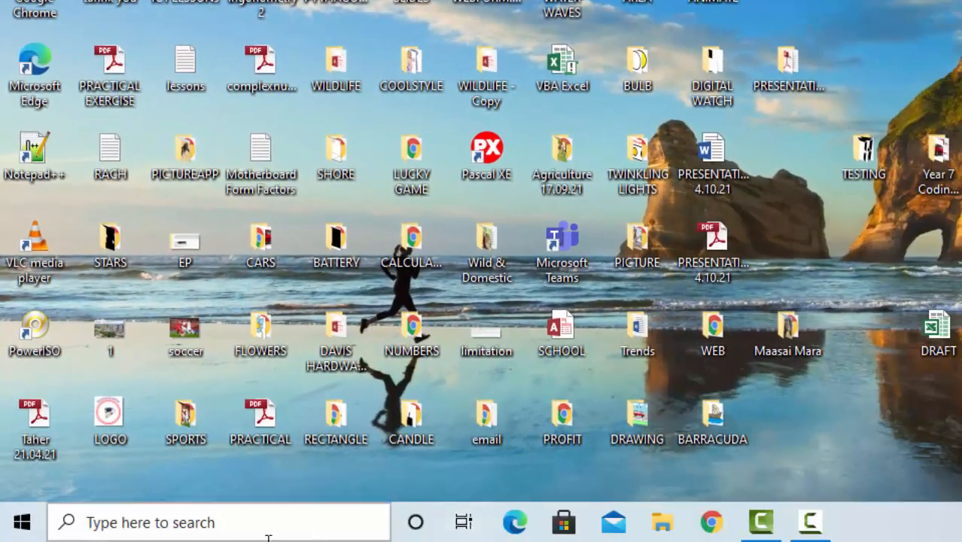
click(209, 523)
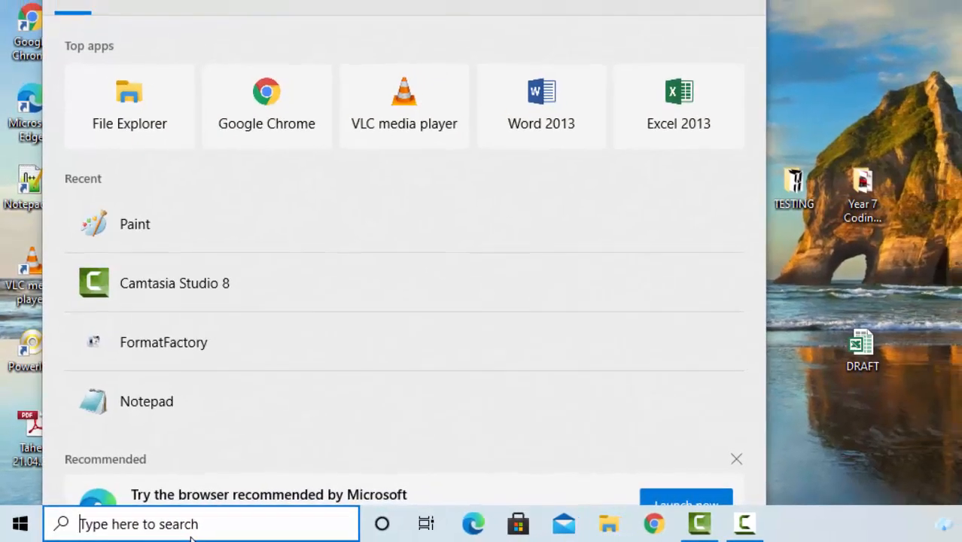
text(WOR)
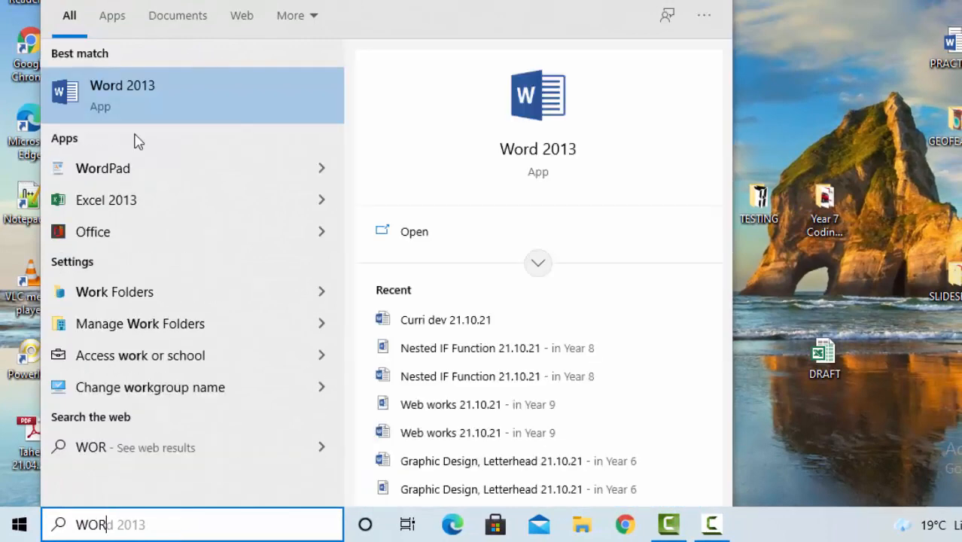
click(239, 105)
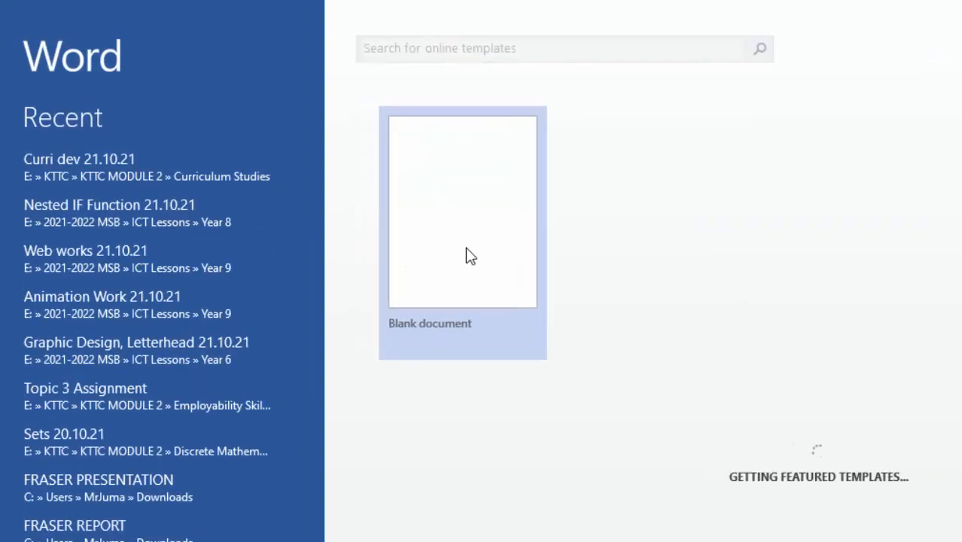
Step: Create a blank document, dismiss the activation notice and insert the FISH picture from the Desktop's BARRACUDA folder
click(471, 190)
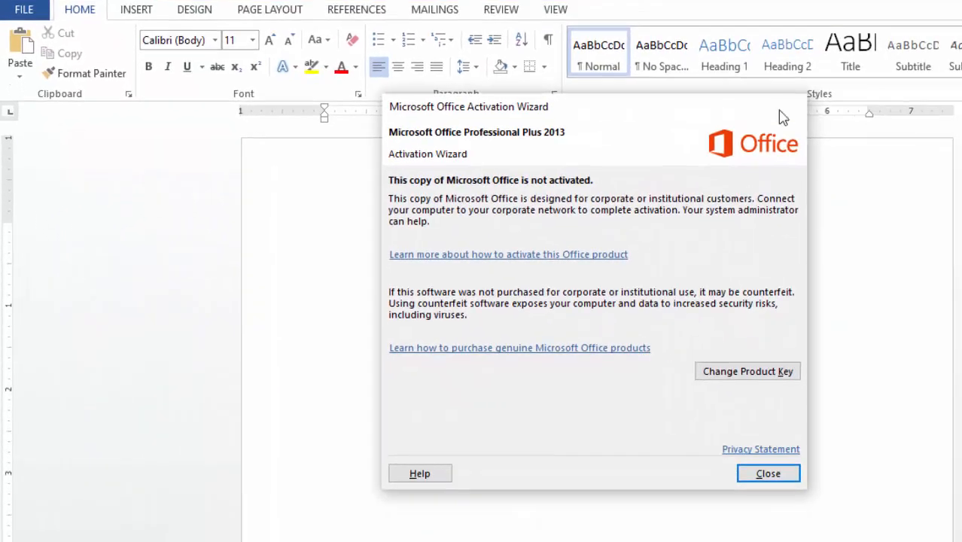
click(785, 100)
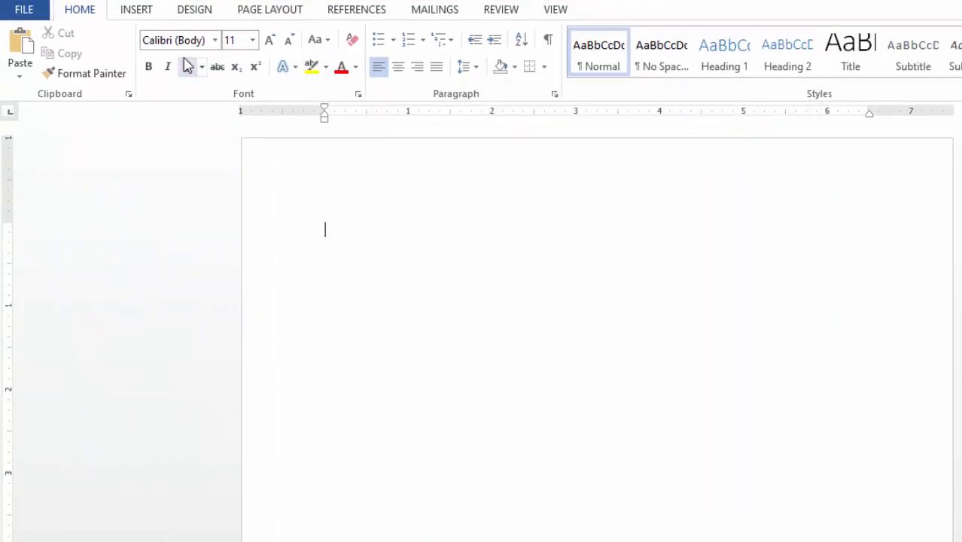
click(133, 11)
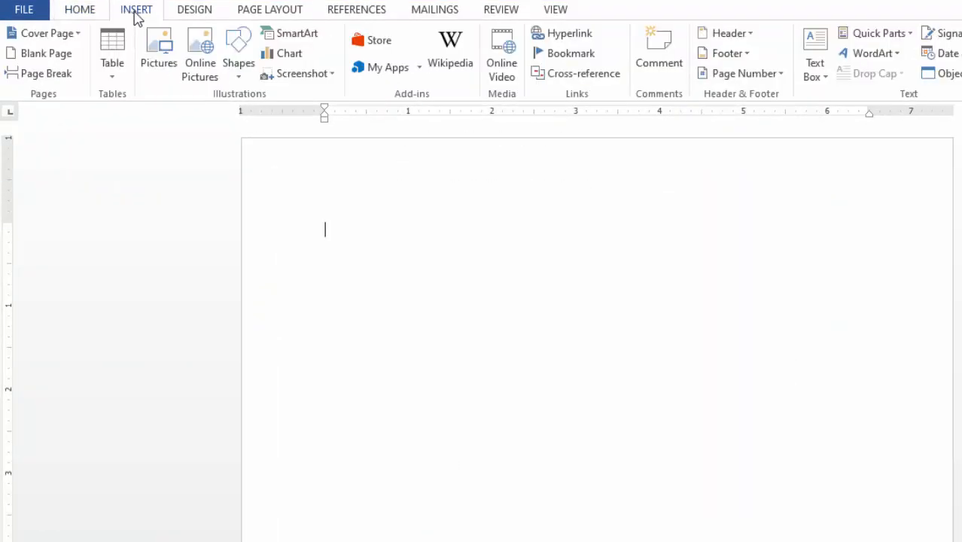
click(168, 64)
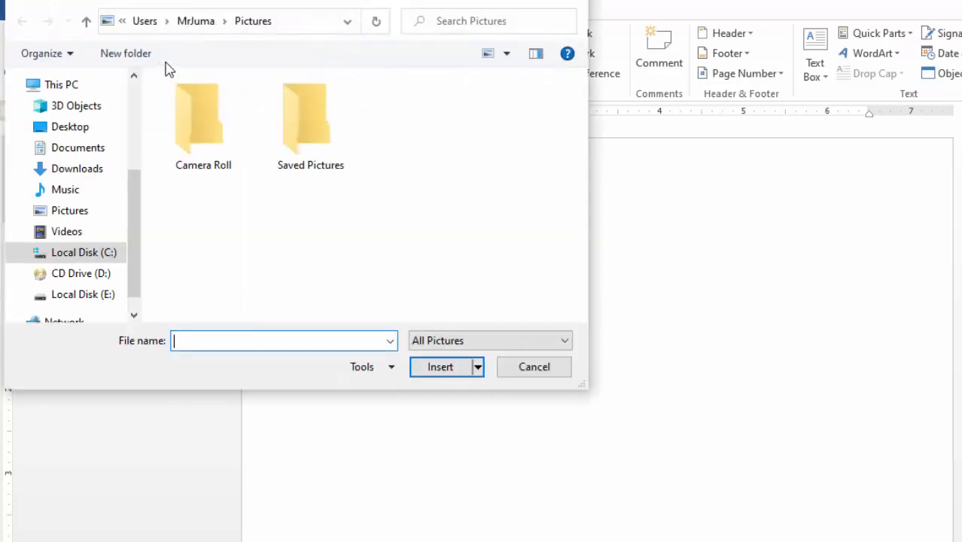
click(79, 130)
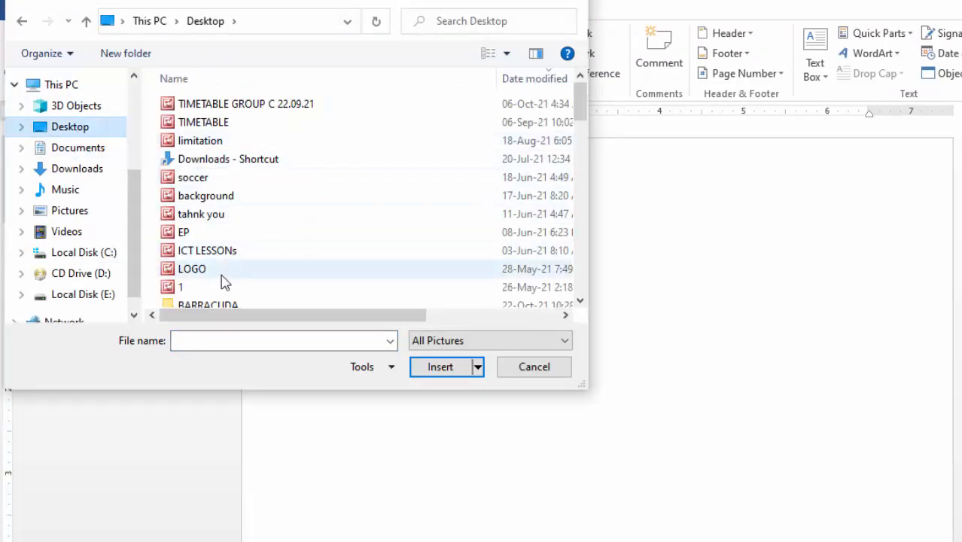
scroll(214, 278, down, 1)
click(208, 271)
double_click(207, 268)
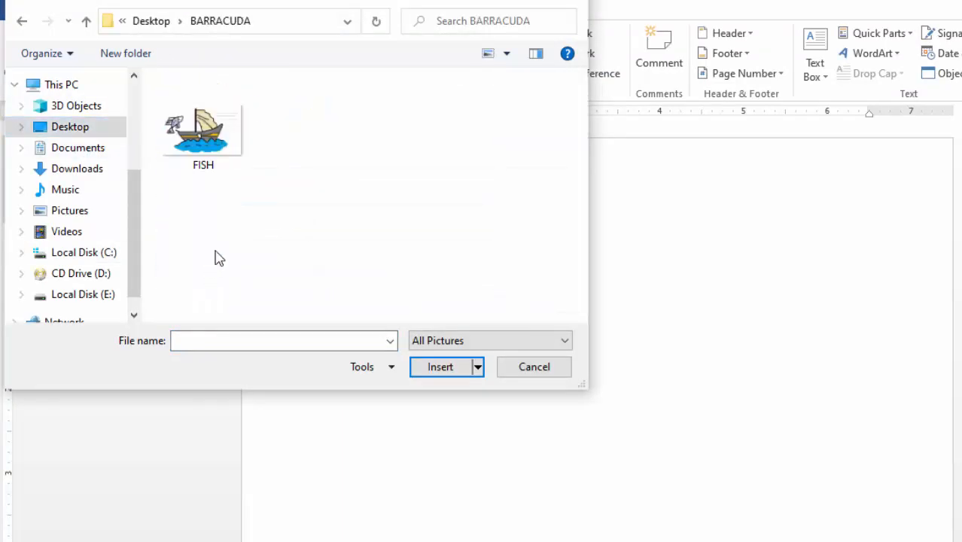
click(210, 170)
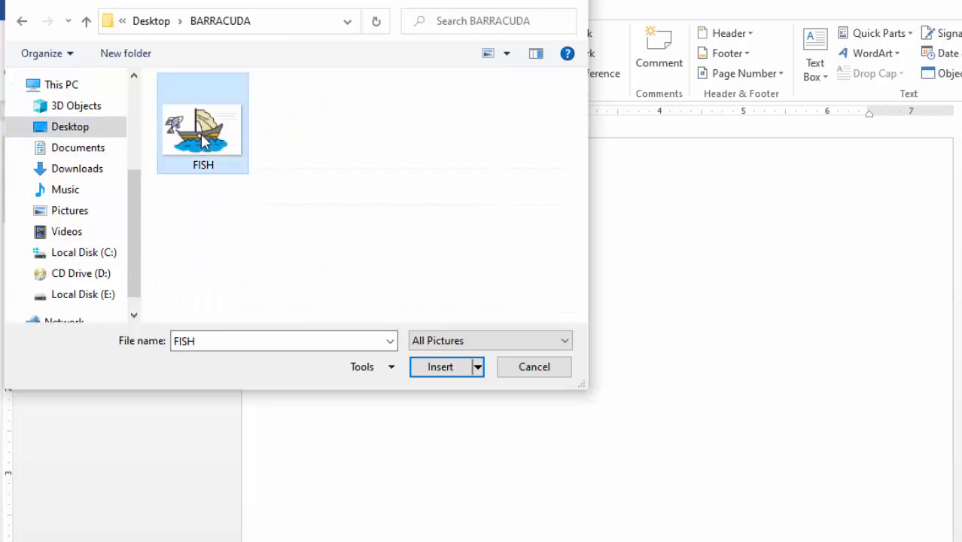
click(430, 363)
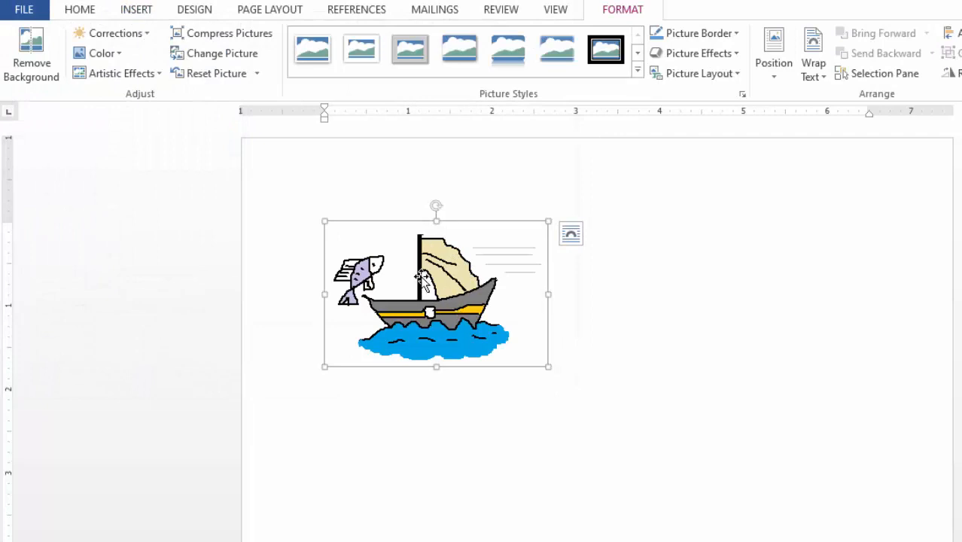
Step: Set the picture's text wrapping to Tight and move it down and toward the middle of the page
drag(453, 291, 482, 314)
click(430, 302)
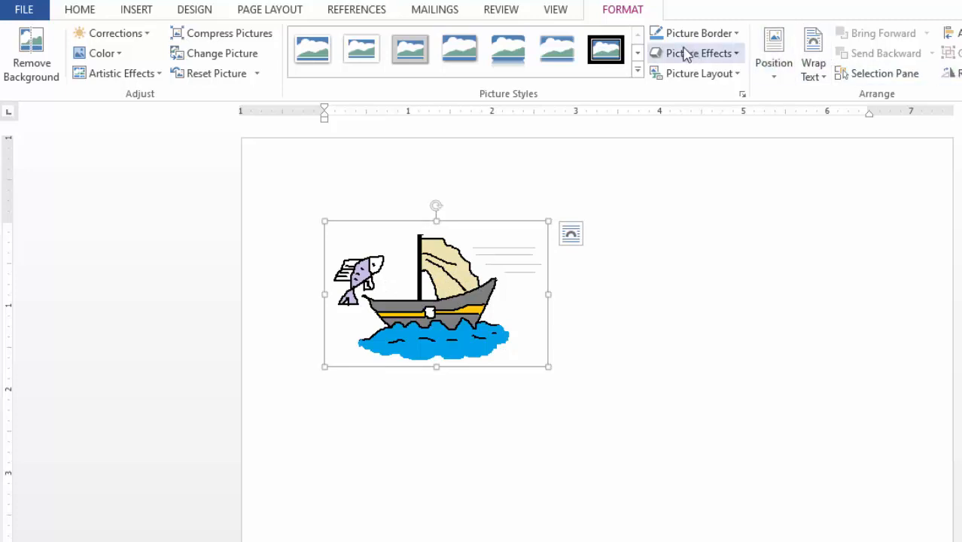
click(824, 79)
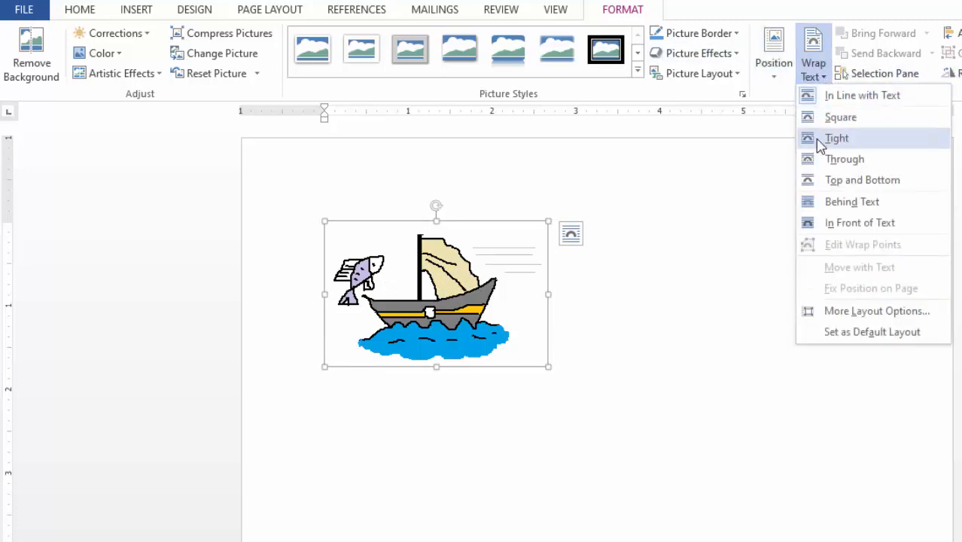
click(837, 141)
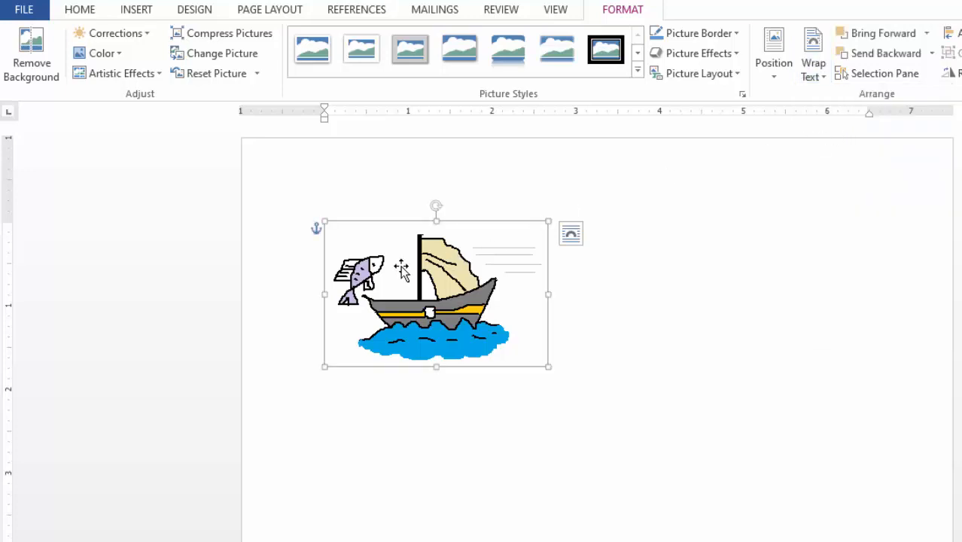
drag(453, 285, 505, 326)
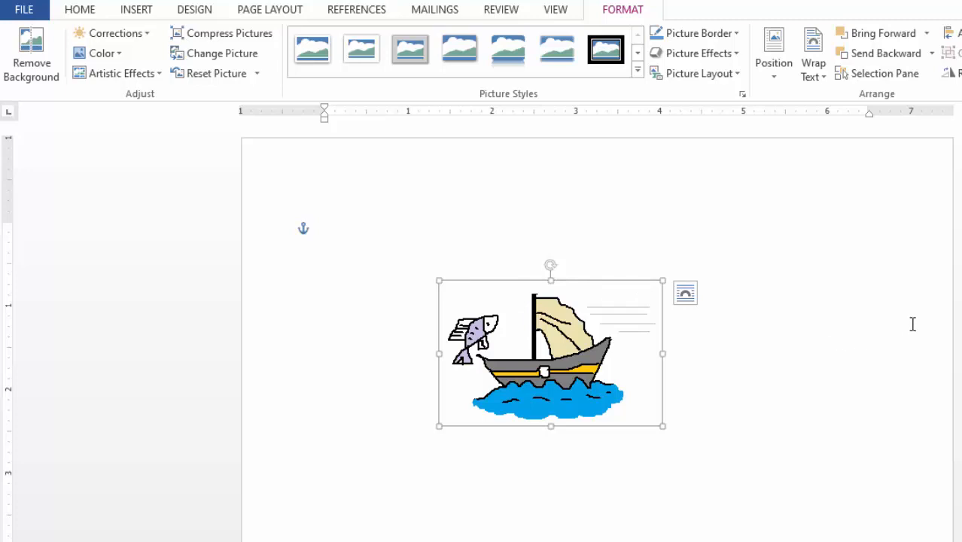
Step: Shrink the sailboat picture proportionally to about 1.7 inches wide, keeping its upper-left corner in place
click(762, 340)
click(551, 347)
drag(662, 426, 582, 369)
click(678, 449)
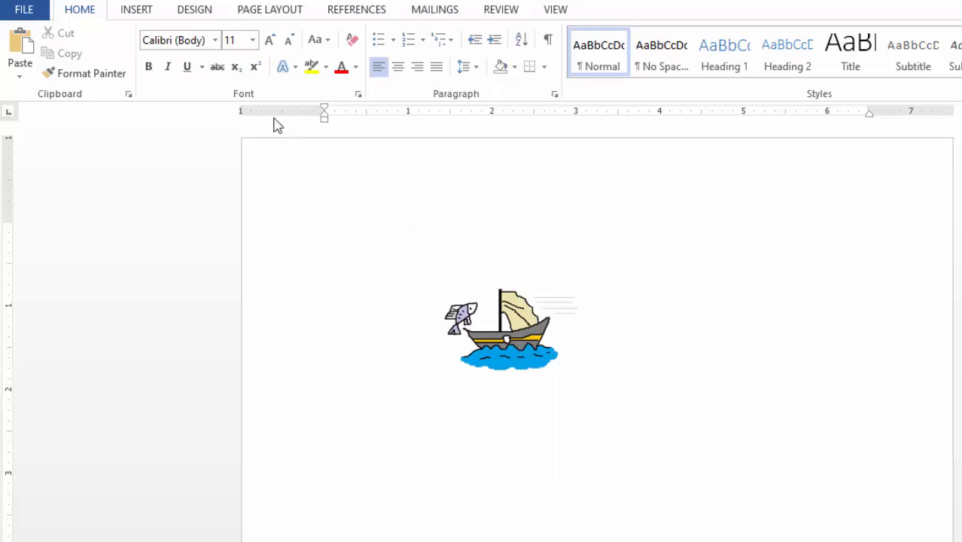
Step: Draw a circle about 2 inches across around the sailboat picture and remove its fill
click(136, 11)
click(243, 78)
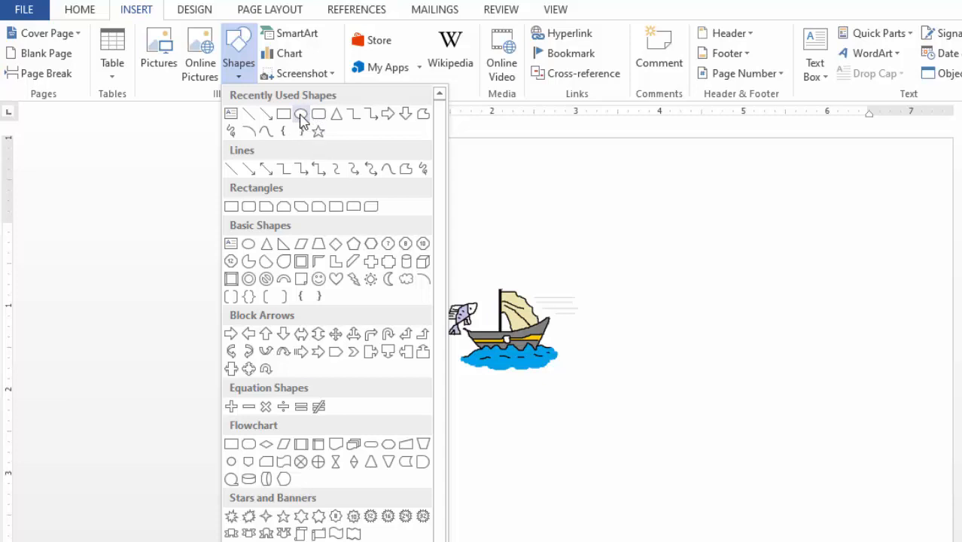
click(301, 119)
mouse_move(427, 251)
mouse_down()
mouse_move(626, 424)
mouse_move(604, 426)
mouse_move(572, 394)
mouse_move(594, 409)
mouse_up()
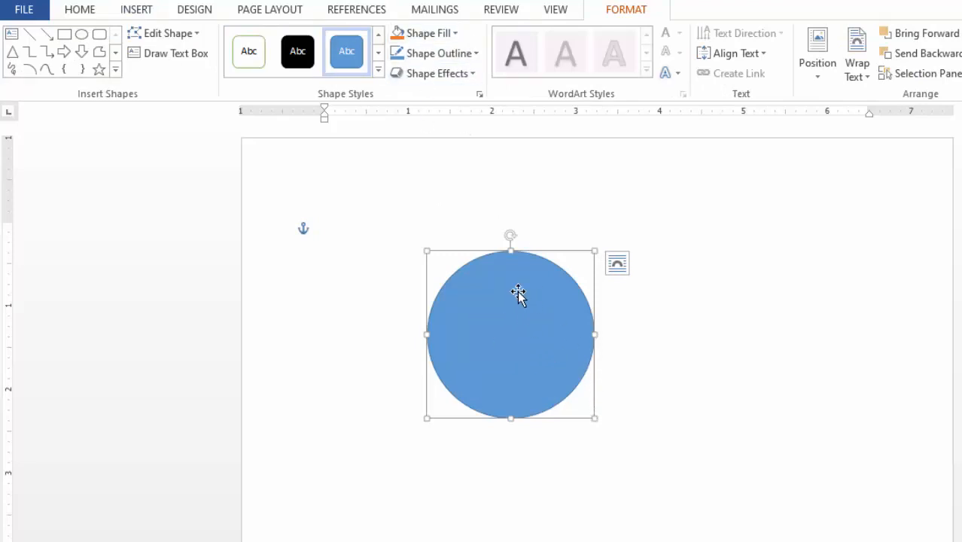
click(456, 37)
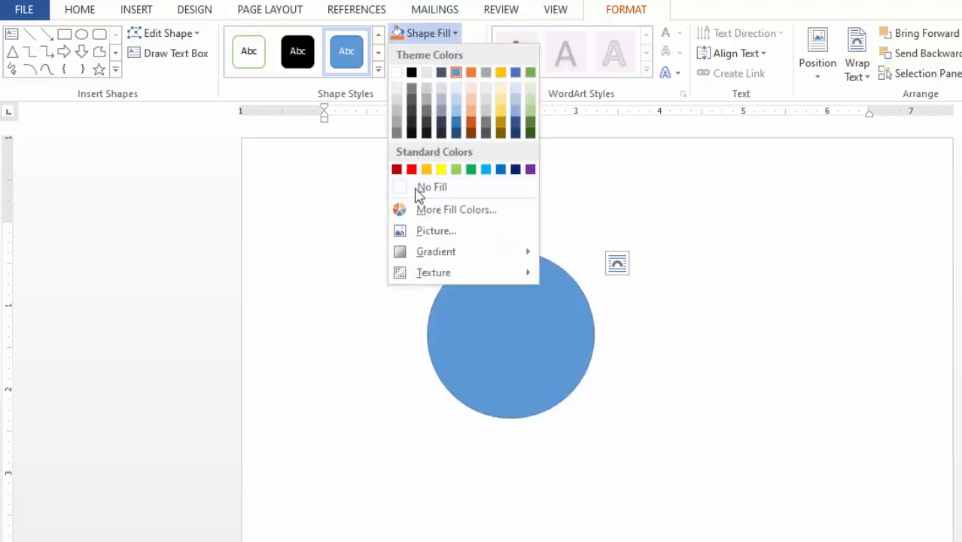
click(451, 194)
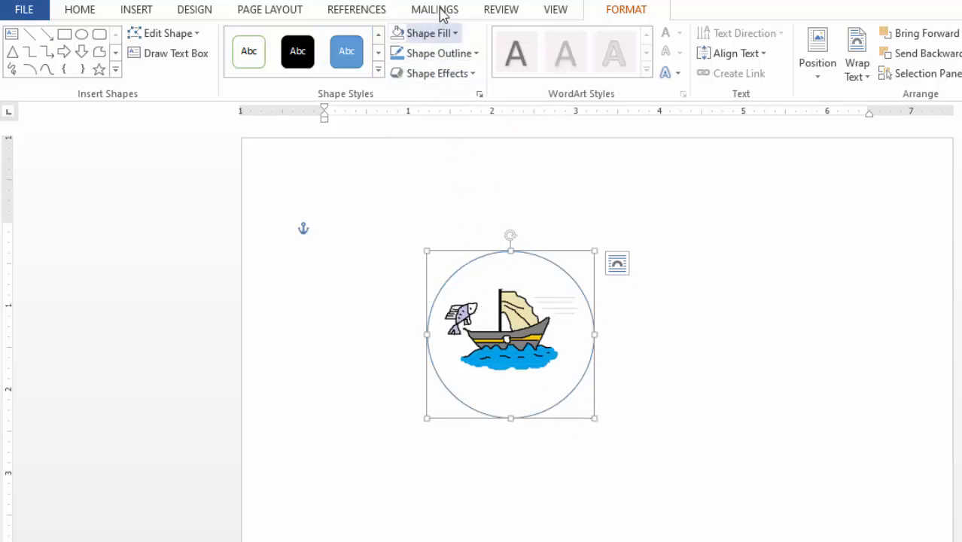
Step: Give the circle a black 2¼ pt outline and shift it slightly up so it surrounds the picture evenly
click(476, 53)
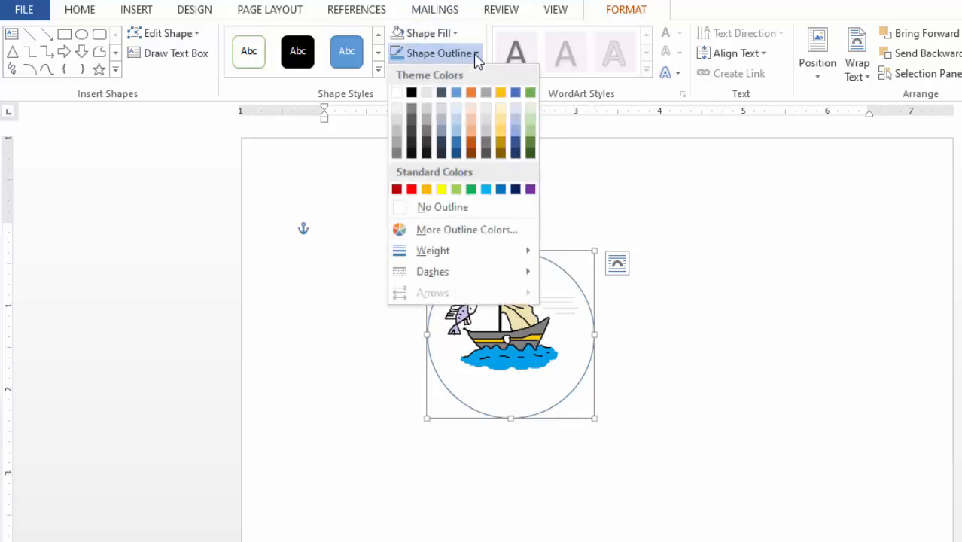
click(411, 93)
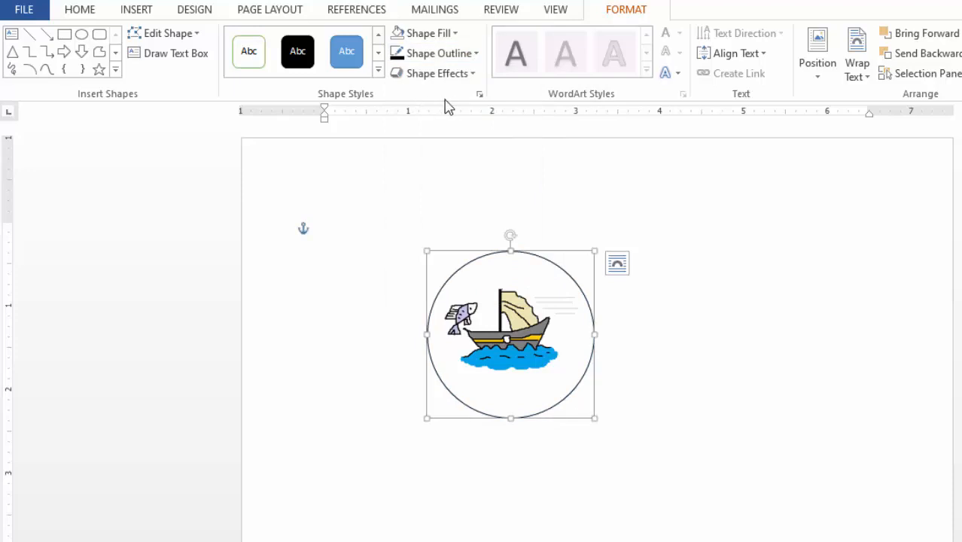
click(475, 53)
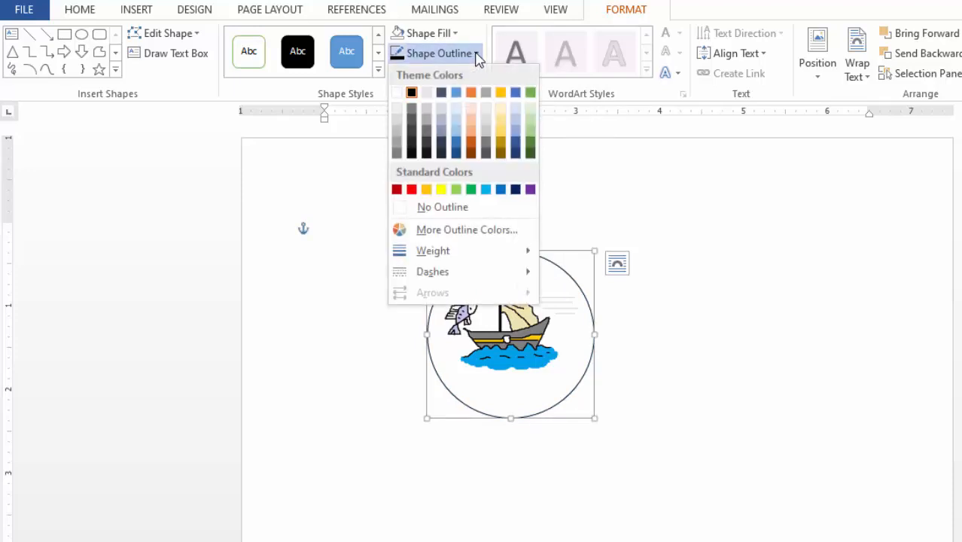
mouse_move(452, 256)
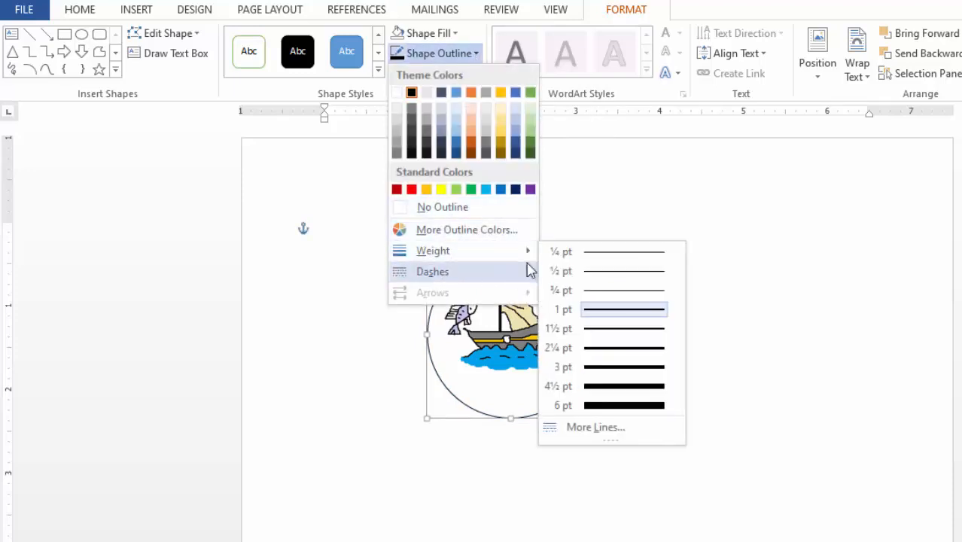
click(599, 354)
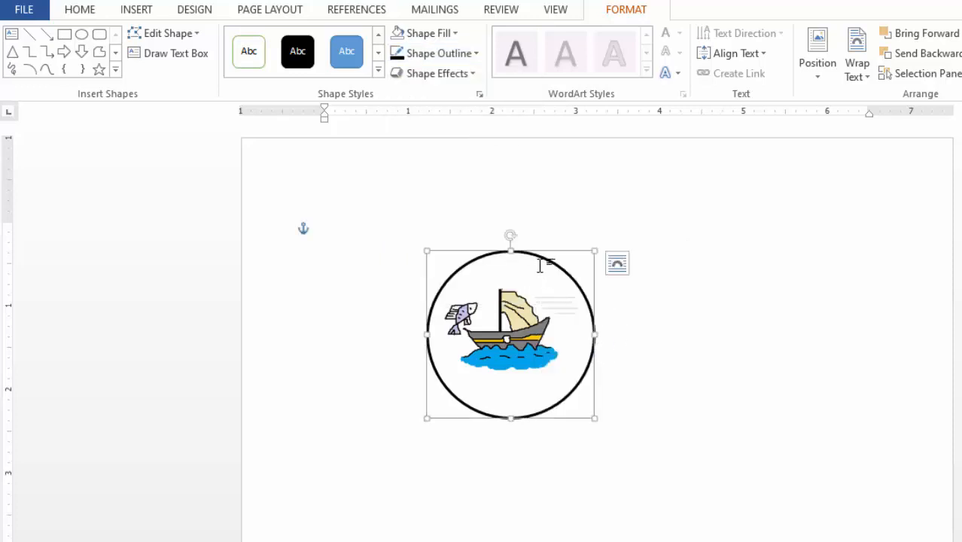
drag(536, 249, 535, 242)
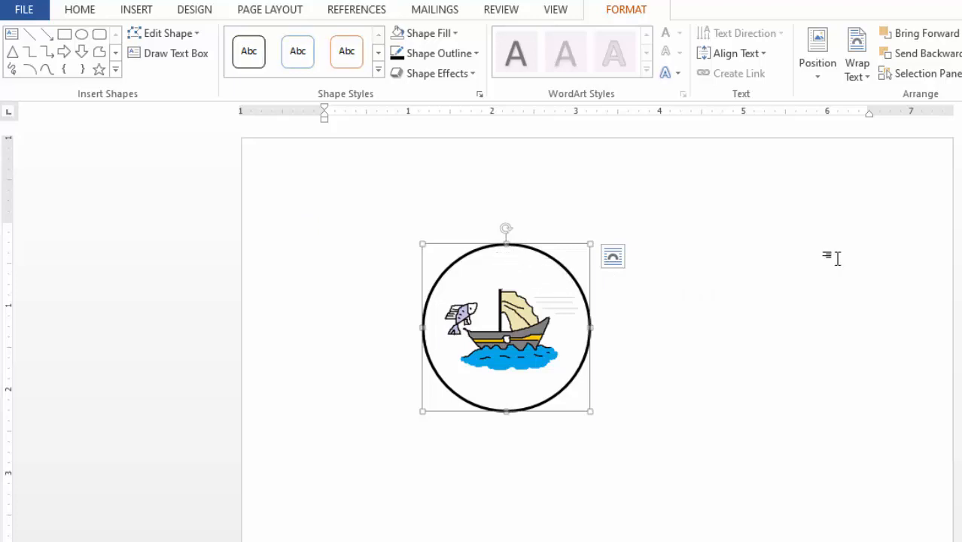
Step: Paste a copy of the circle and shrink it to about 1.9 inches across as a concentric inner ring
key(ctrl+v)
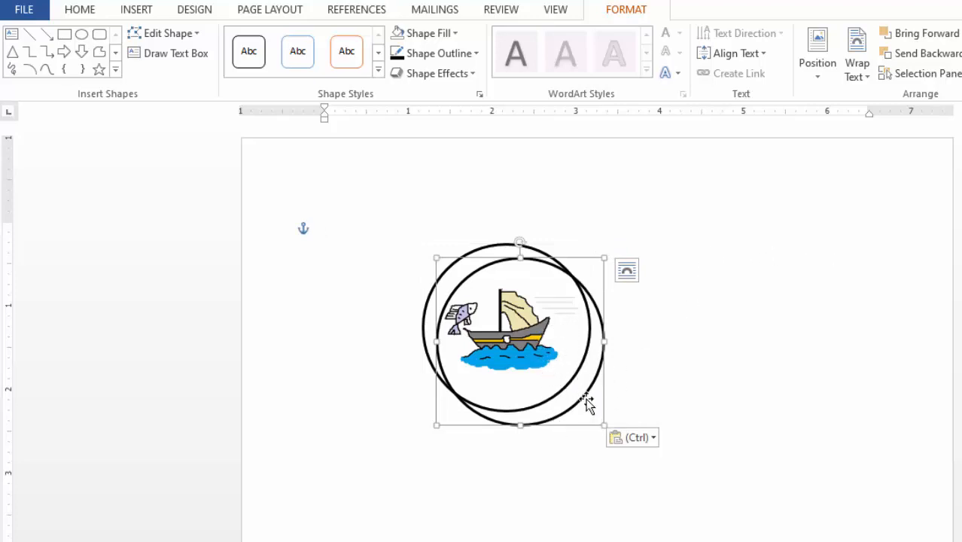
mouse_move(586, 399)
mouse_down()
mouse_move(607, 412)
mouse_move(577, 388)
mouse_up()
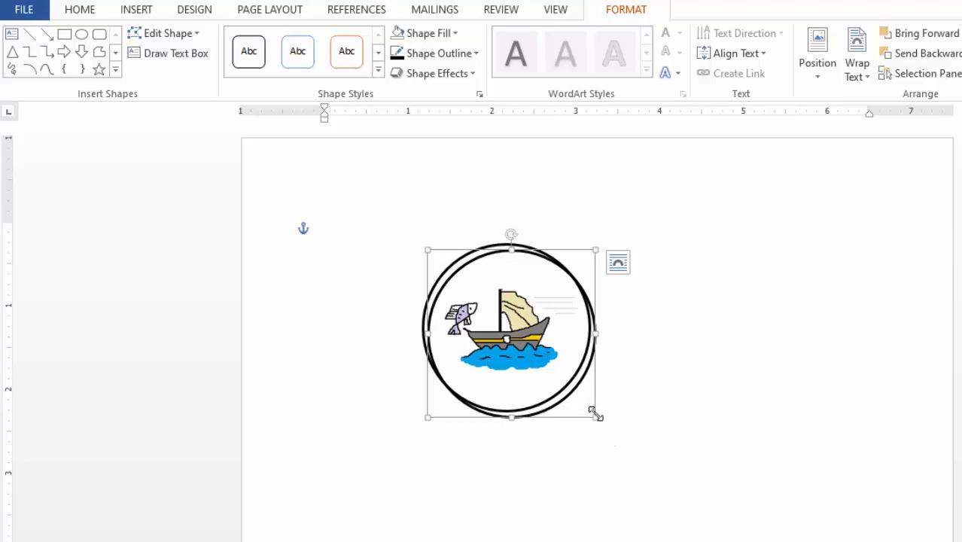
drag(594, 416, 584, 406)
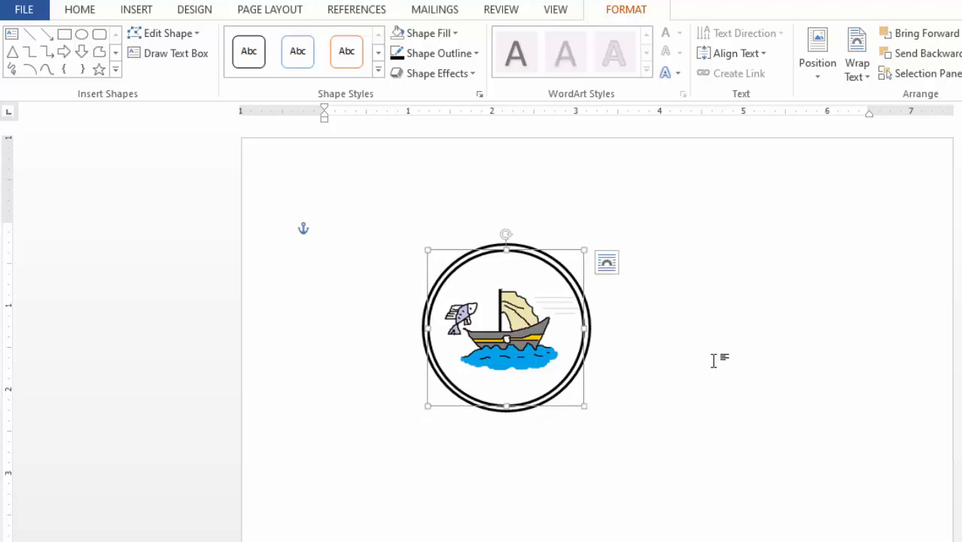
click(763, 324)
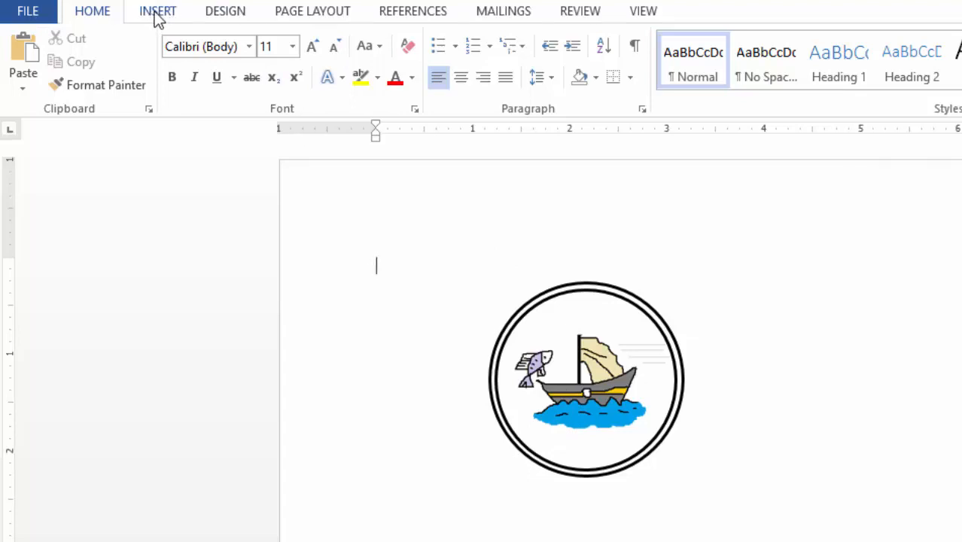
Step: Duplicate the inner circle, shift the copy down and stretch it into an oval about 2.4 inches wide
click(527, 319)
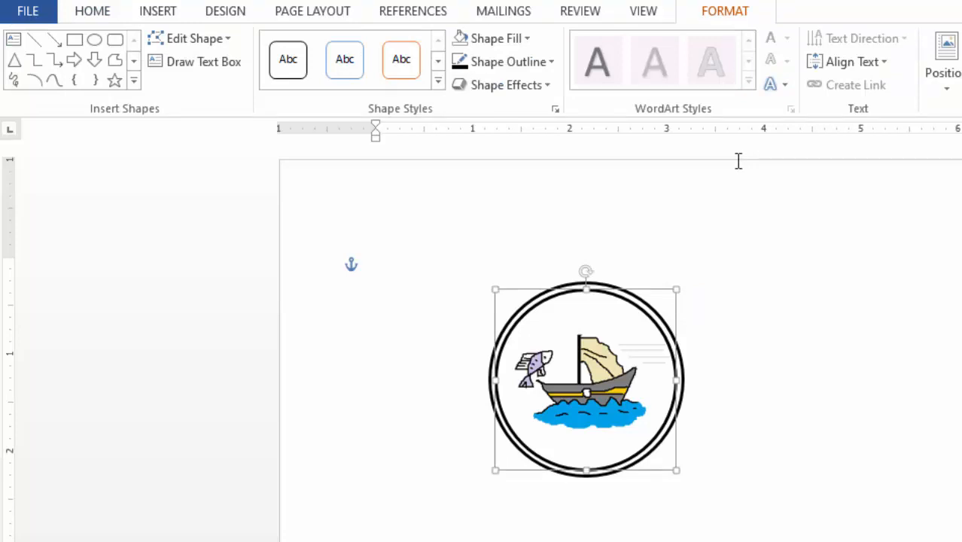
key(ctrl+v)
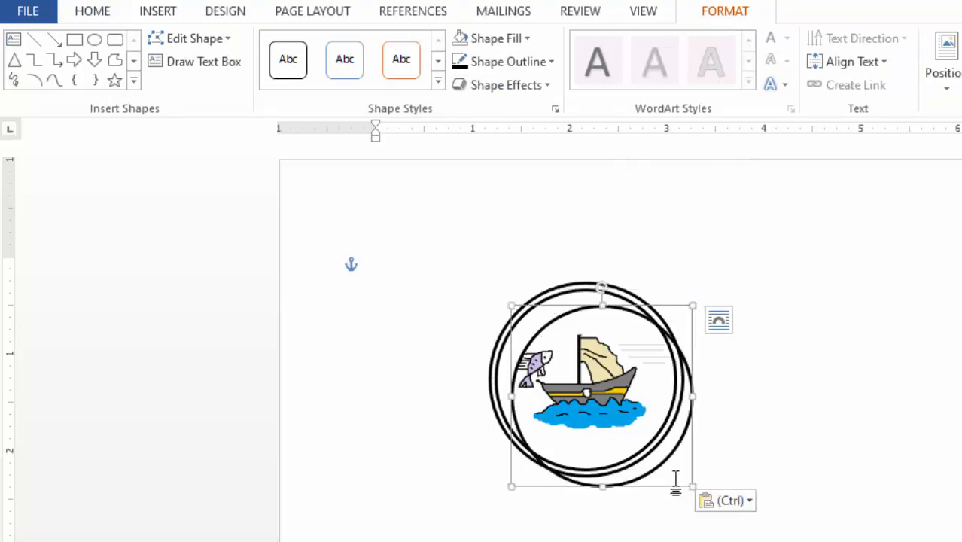
drag(691, 479, 679, 541)
drag(663, 539, 675, 499)
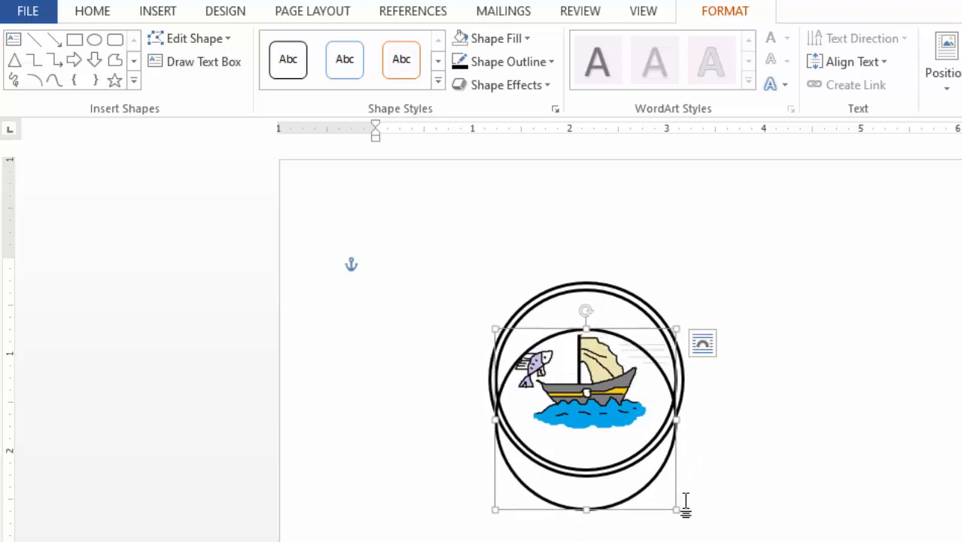
drag(676, 419, 732, 419)
drag(719, 335, 690, 335)
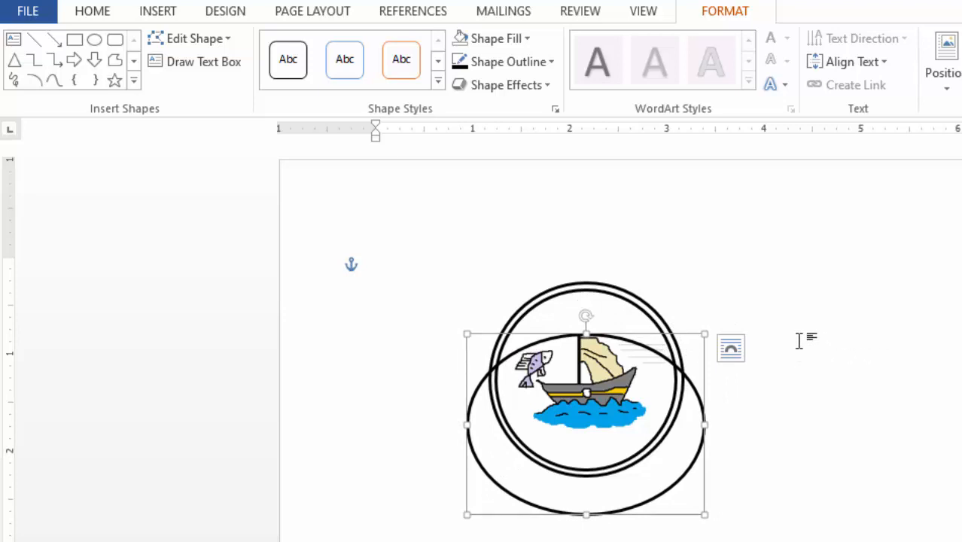
click(815, 345)
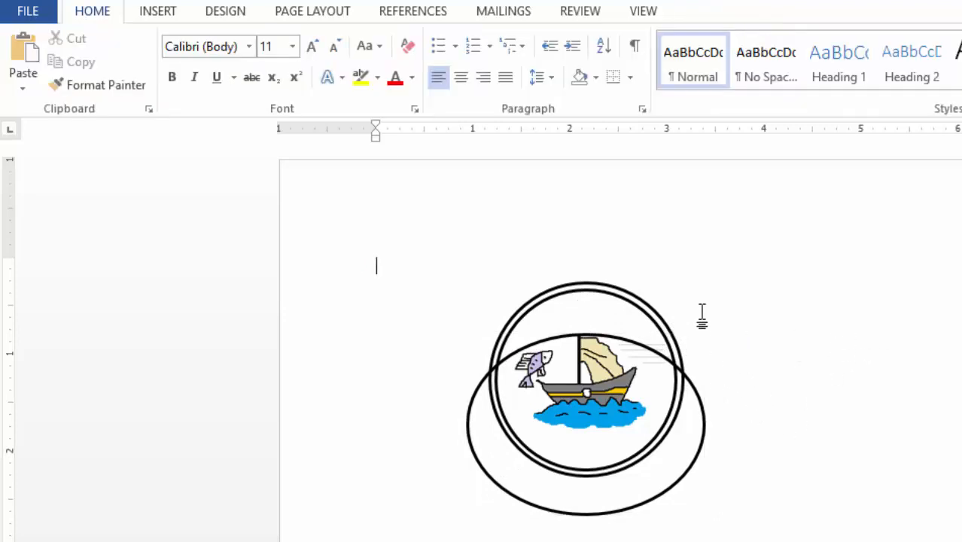
Step: Move the oval off the circles and place it on the page just right of the sailboat emblem
drag(691, 452, 682, 530)
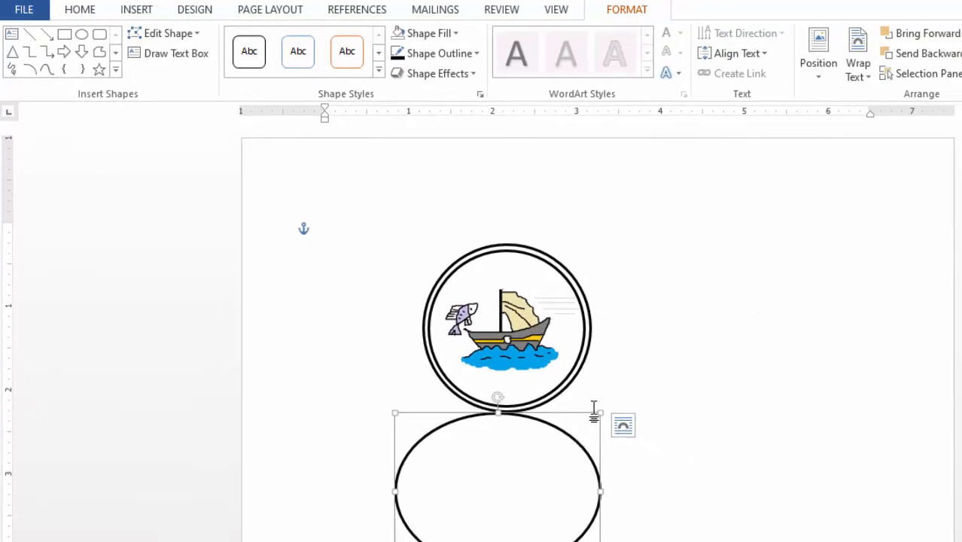
drag(587, 413, 793, 265)
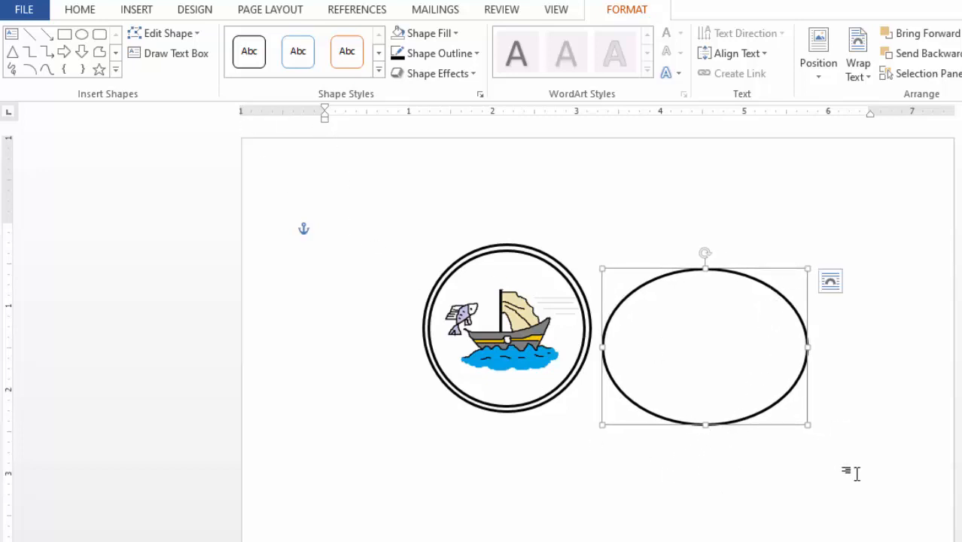
click(854, 519)
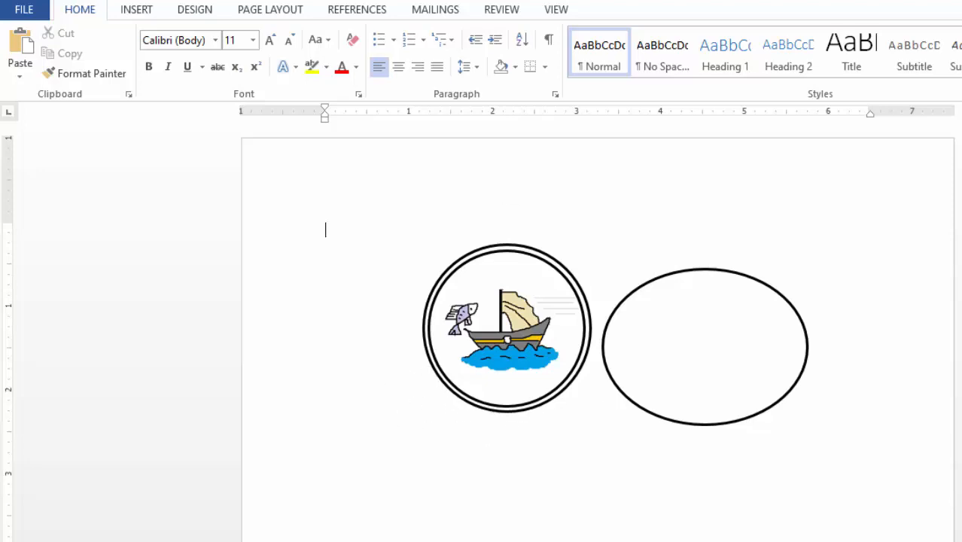
Step: Insert WordArt in the first solid black style with the text "Barracuda Fishing"
click(138, 12)
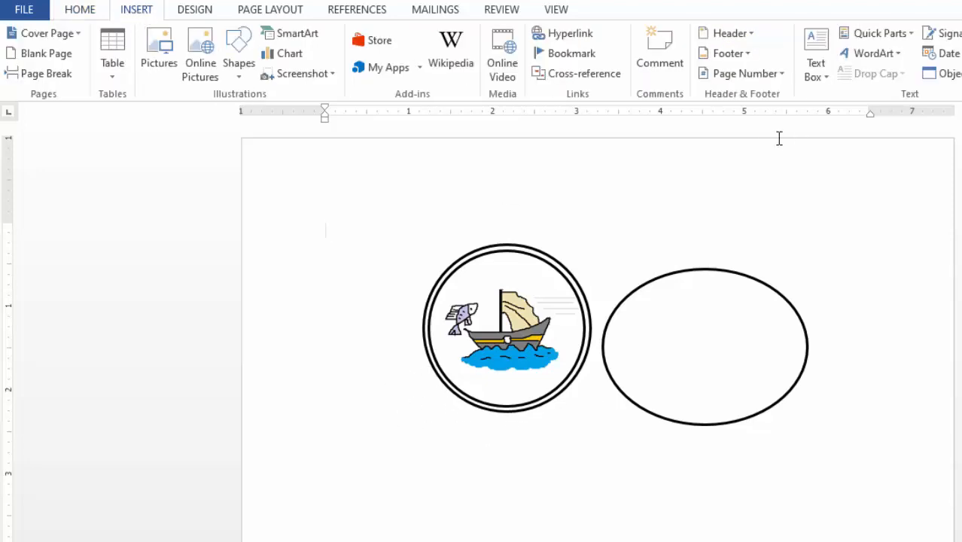
click(900, 53)
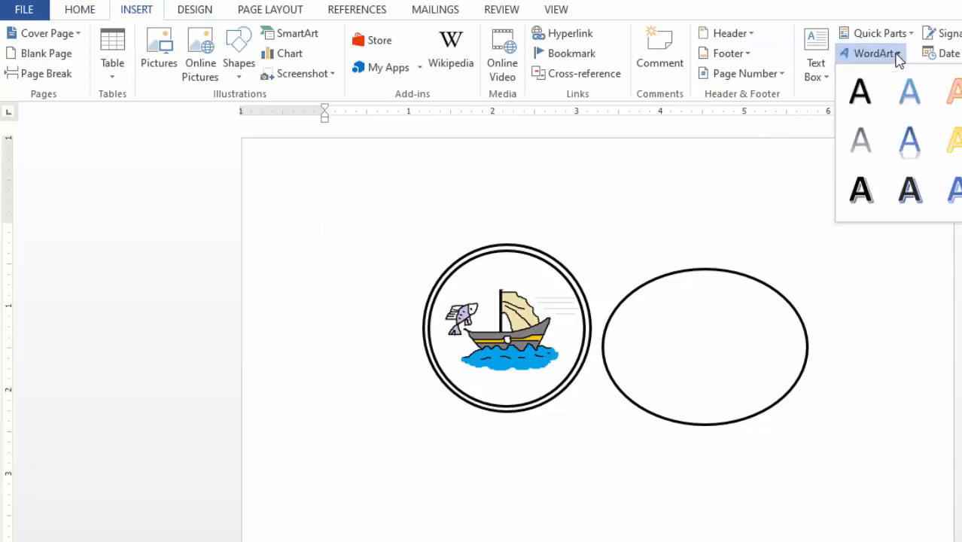
click(861, 92)
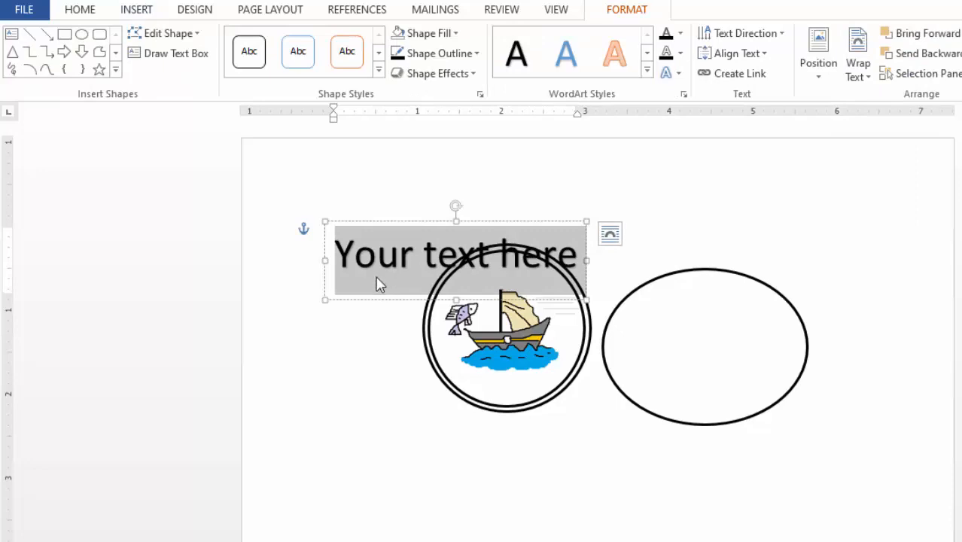
text(bA)
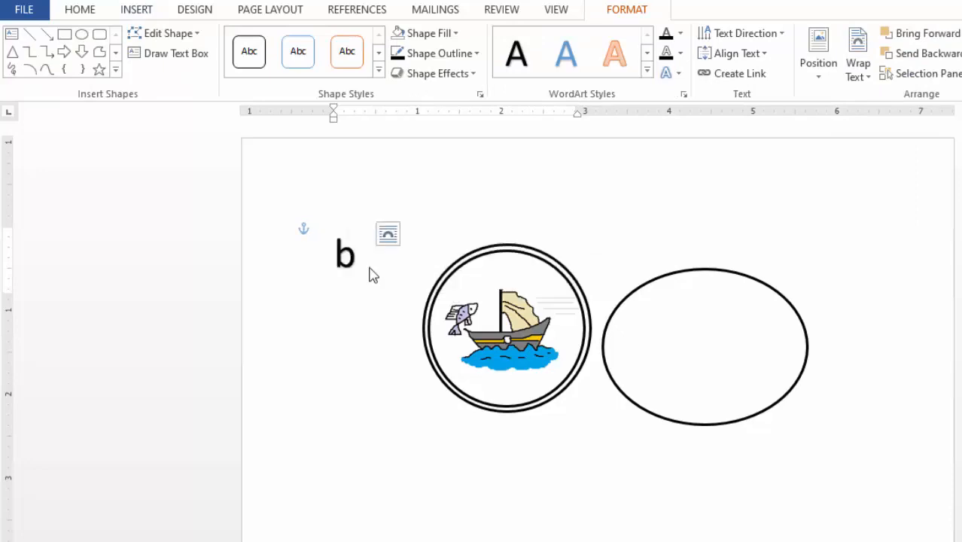
key(BackSpace)
key(BackSpace)
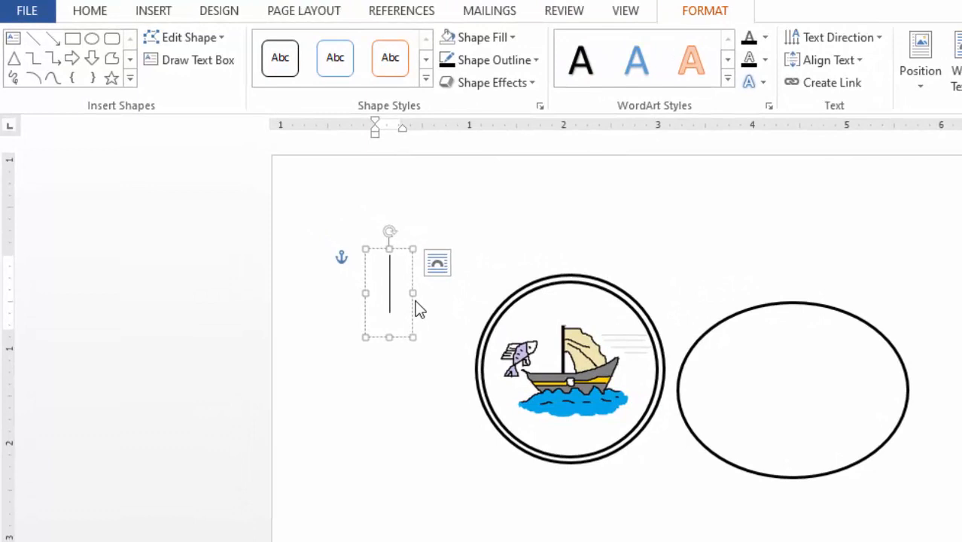
text(Barra)
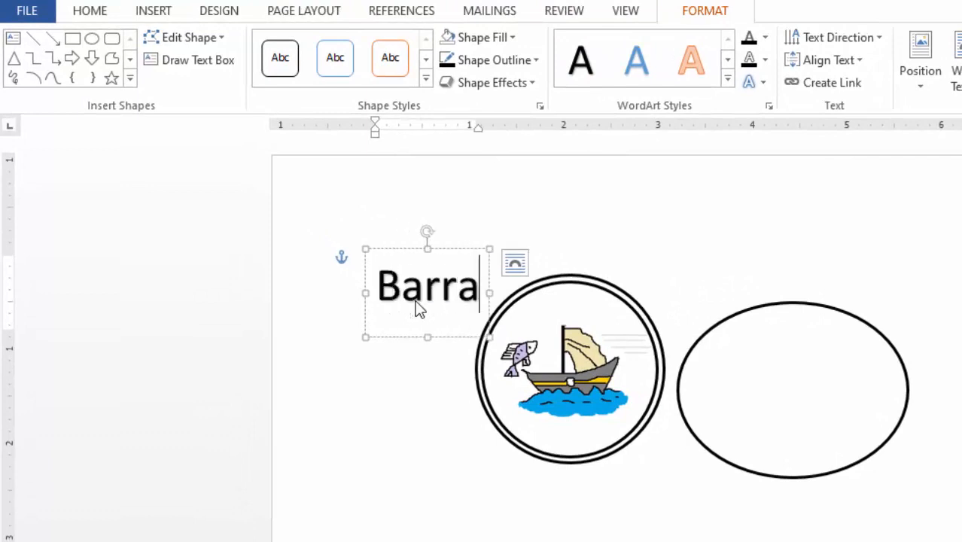
text(cuda)
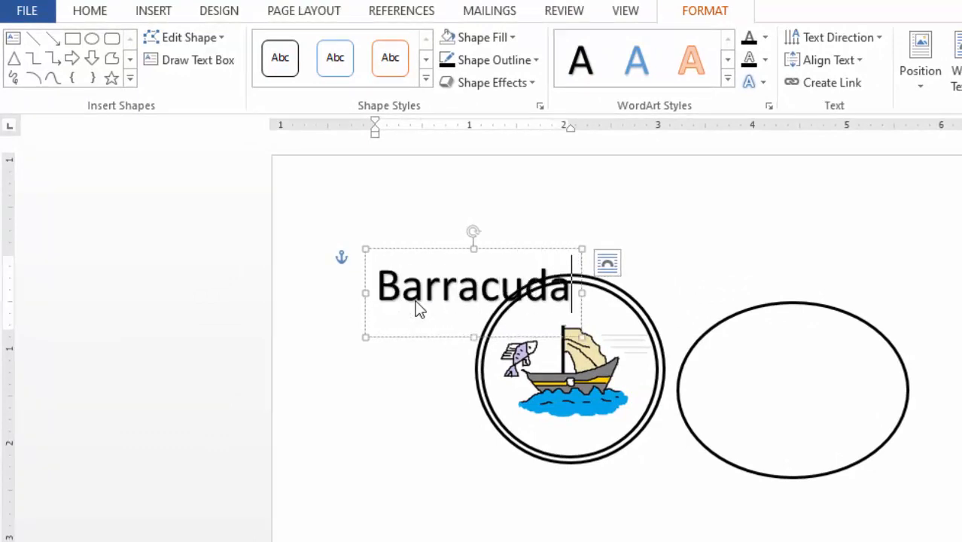
text( Fi)
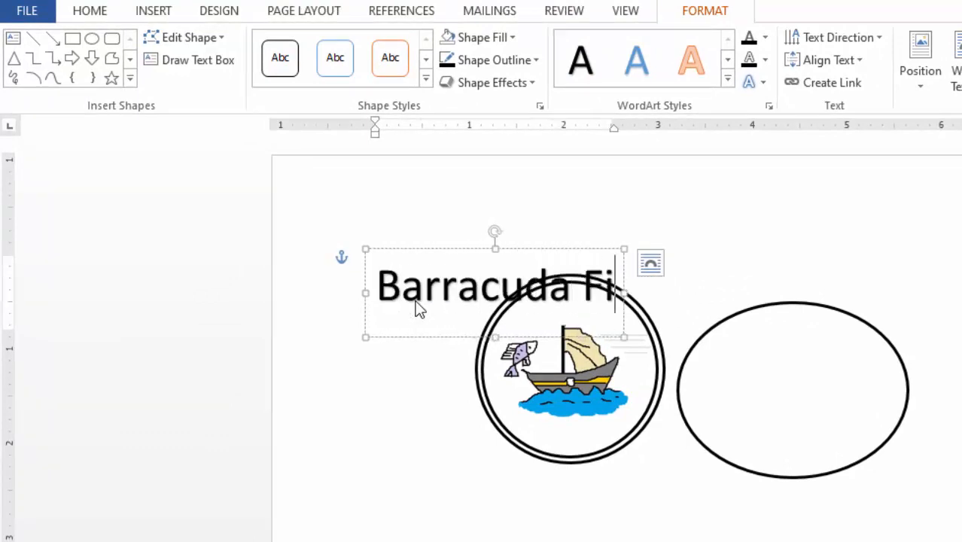
text(shing)
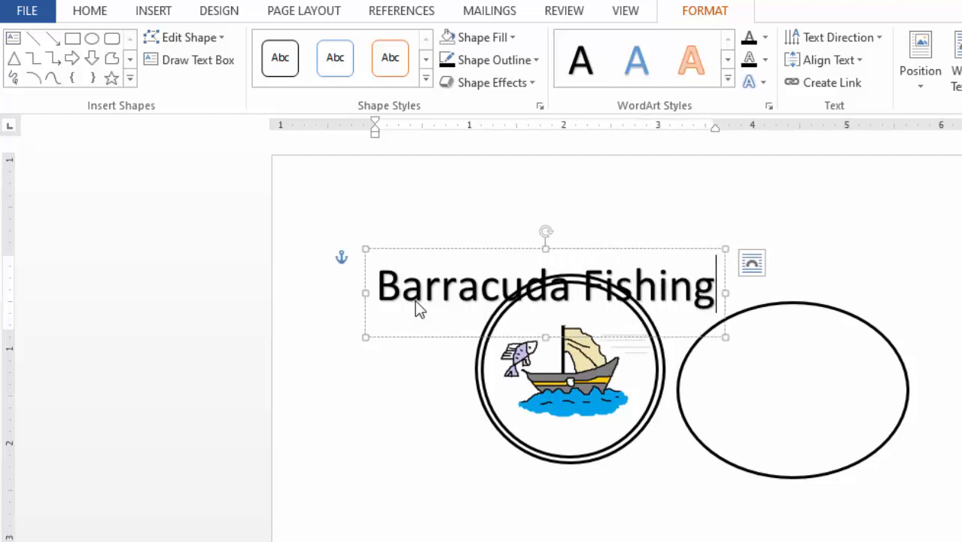
Step: Shrink the Barracuda Fishing WordArt to 16 pt and place it just below the circular sailboat emblem, roughly centred
key(Home)
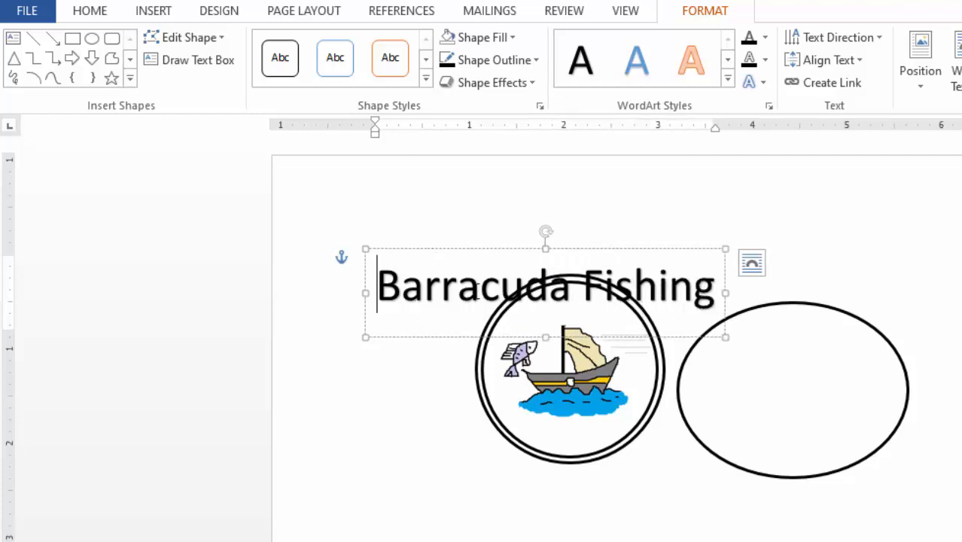
key(shift+End)
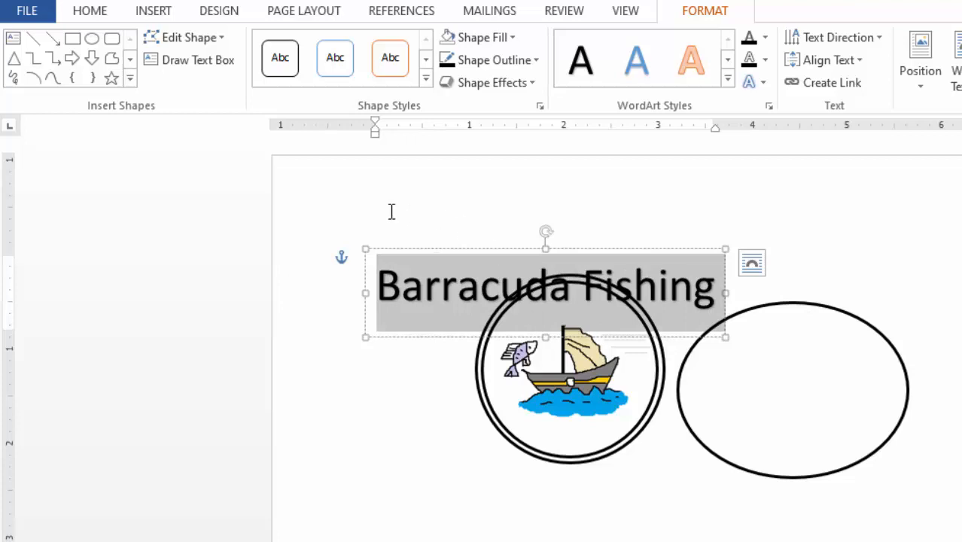
click(91, 6)
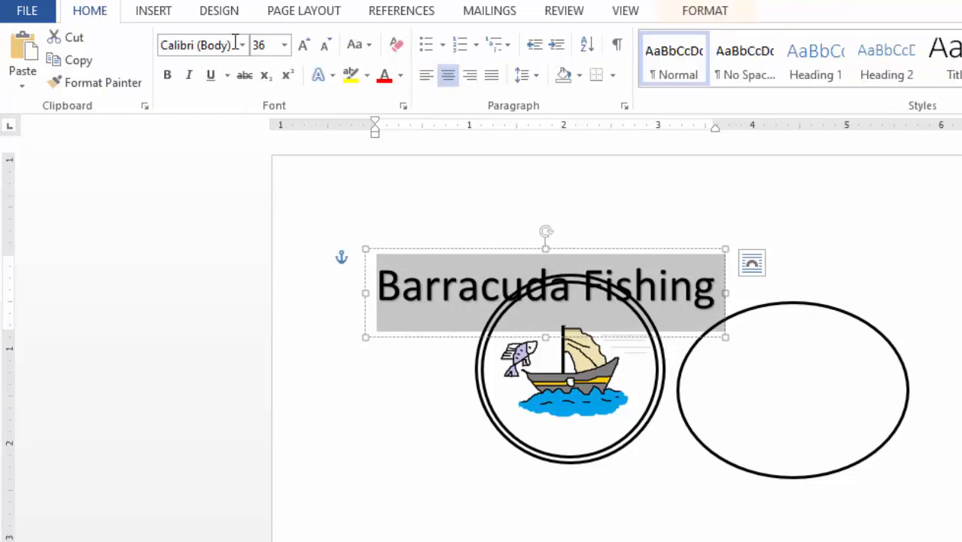
click(326, 45)
click(326, 46)
click(326, 46)
click(326, 46)
click(326, 46)
drag(436, 252, 501, 459)
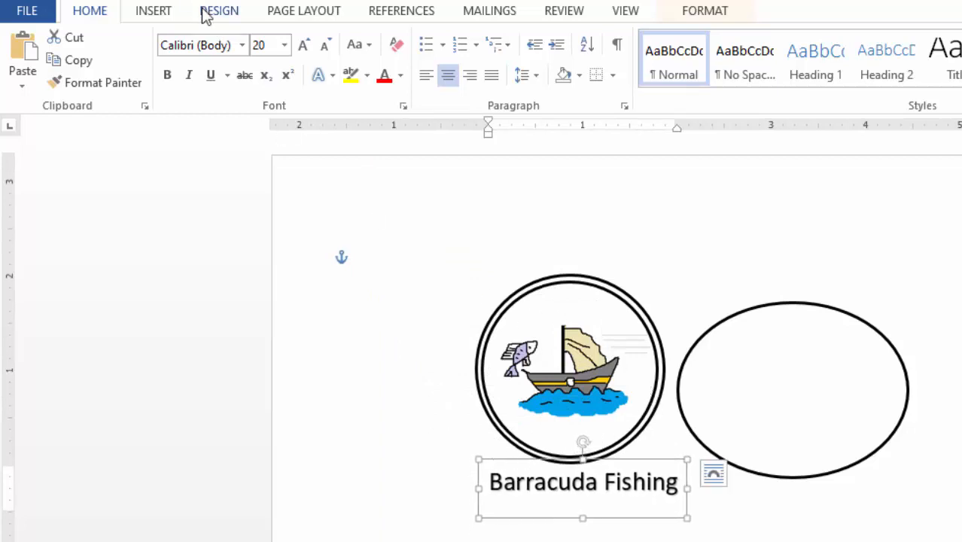
click(325, 47)
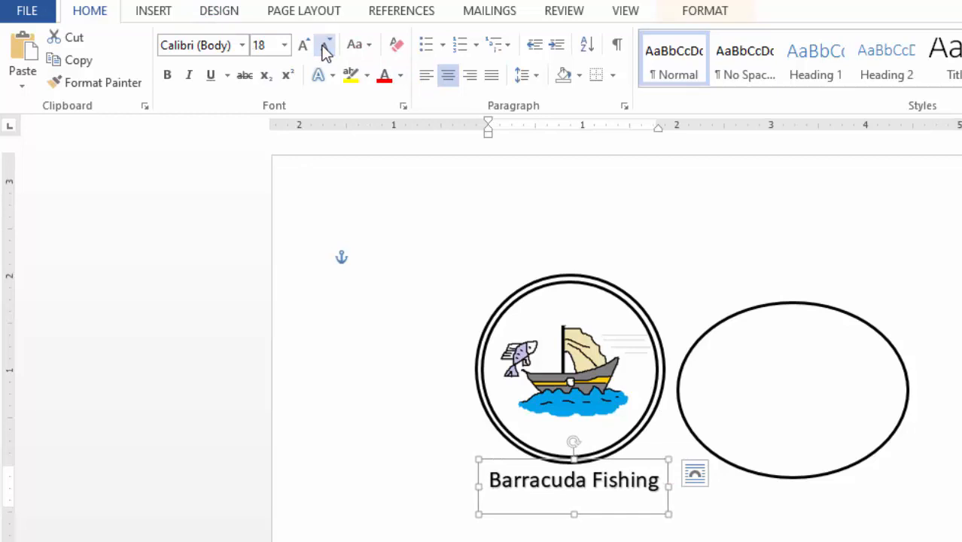
click(325, 47)
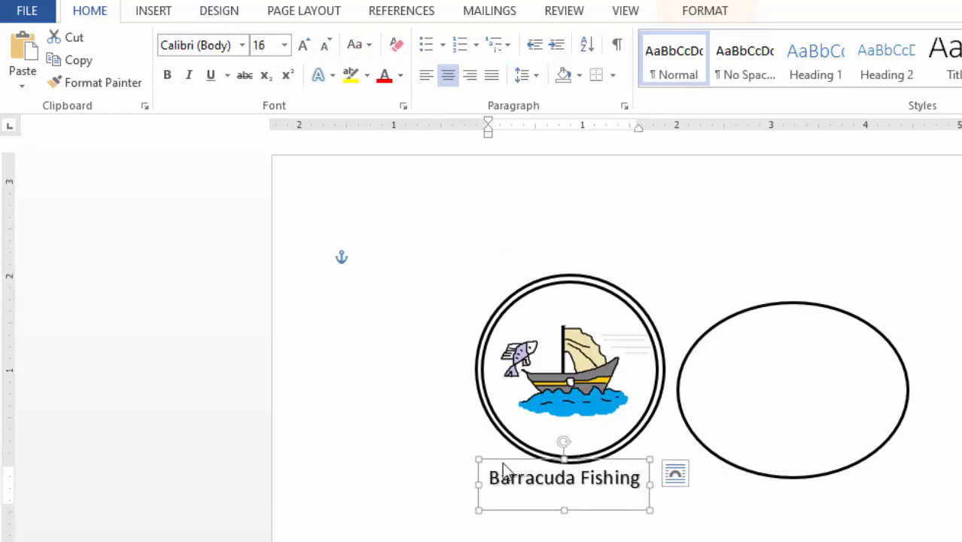
drag(510, 459, 527, 459)
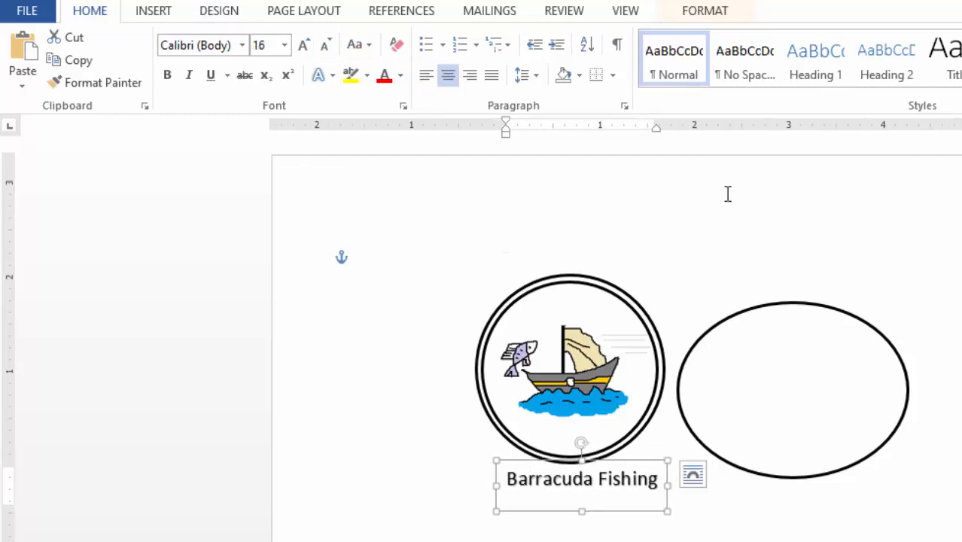
Step: Color the Barracuda Fishing text red
click(700, 15)
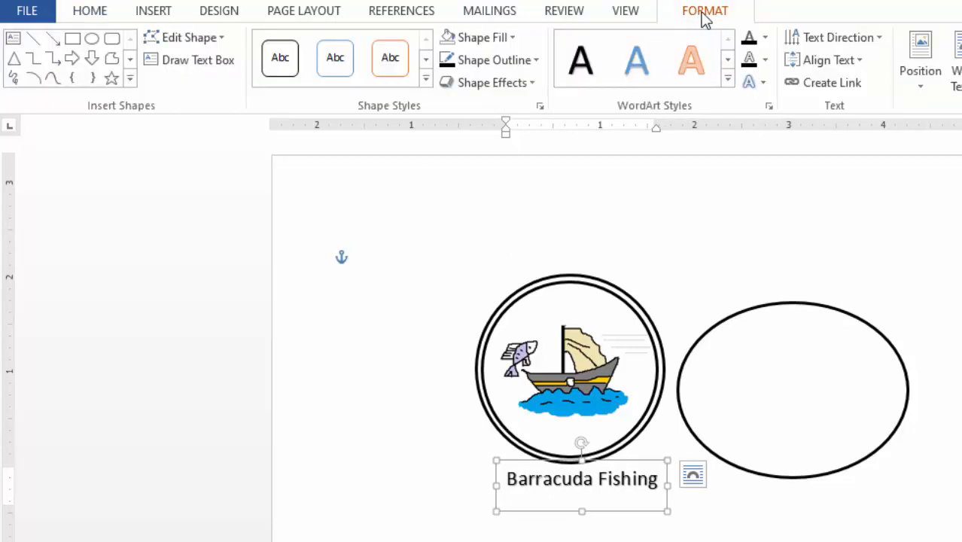
click(105, 15)
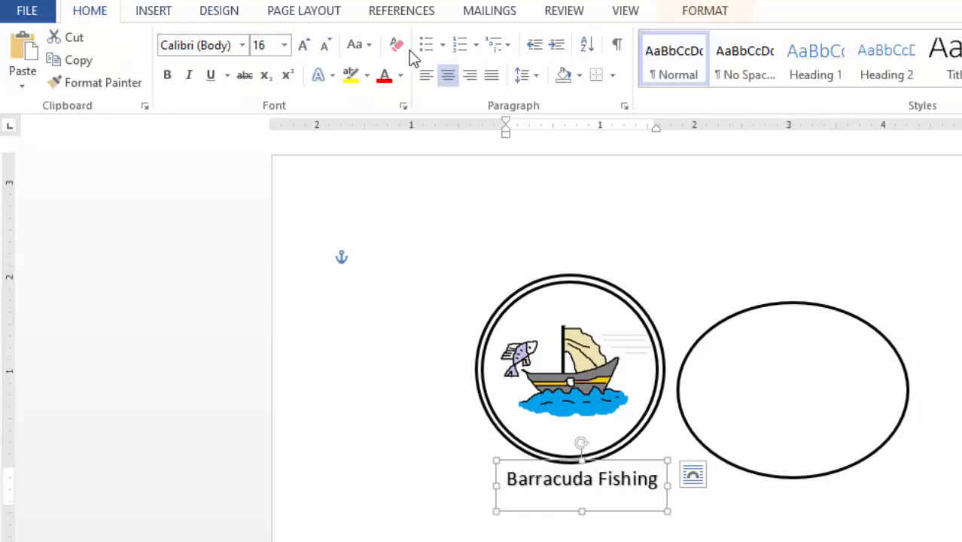
click(384, 78)
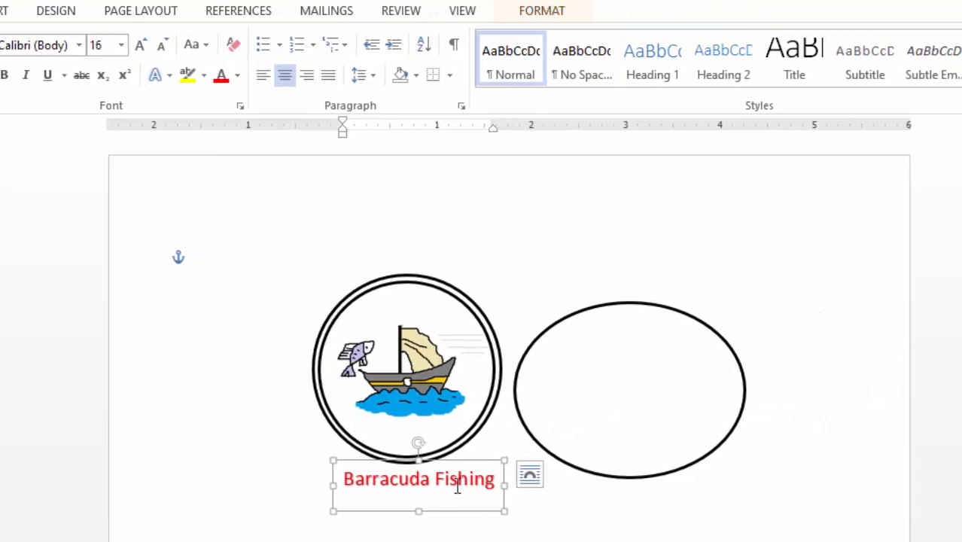
Step: Curve the Barracuda Fishing text downward along a Follow Path transform and move it up against the emblem's lower rim
click(554, 13)
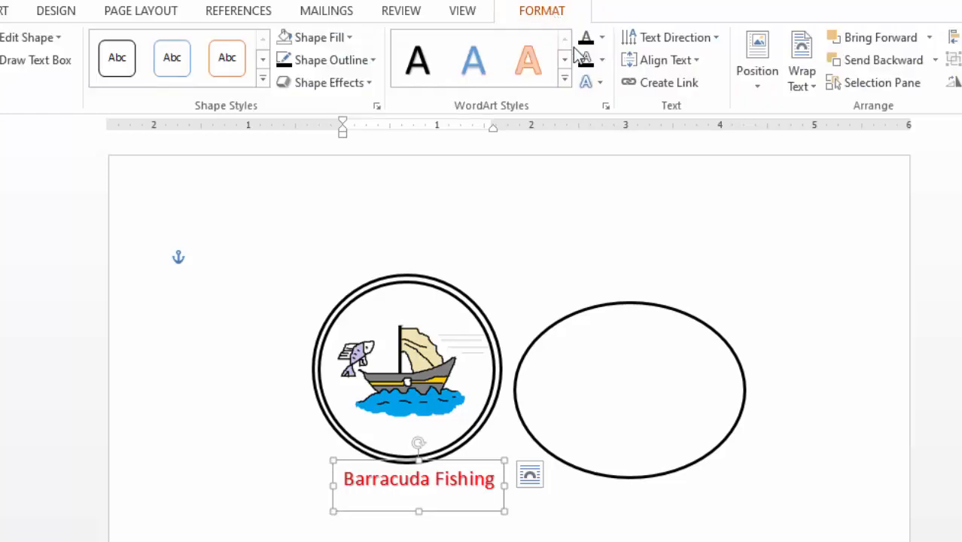
click(600, 82)
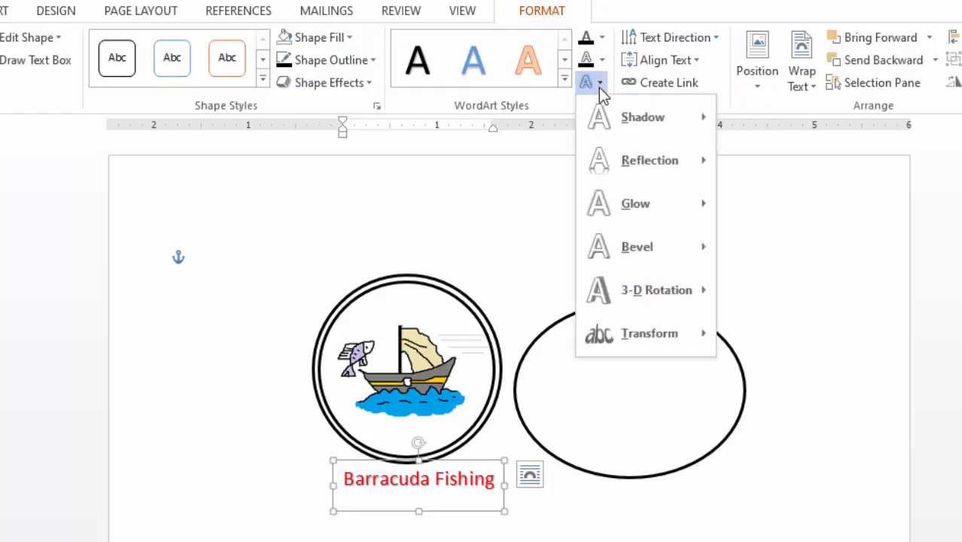
mouse_move(626, 347)
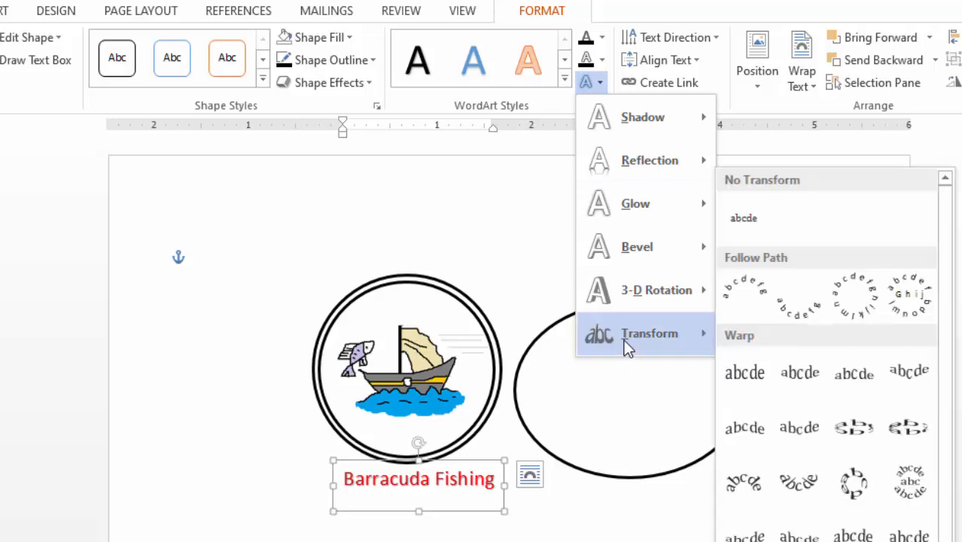
click(800, 316)
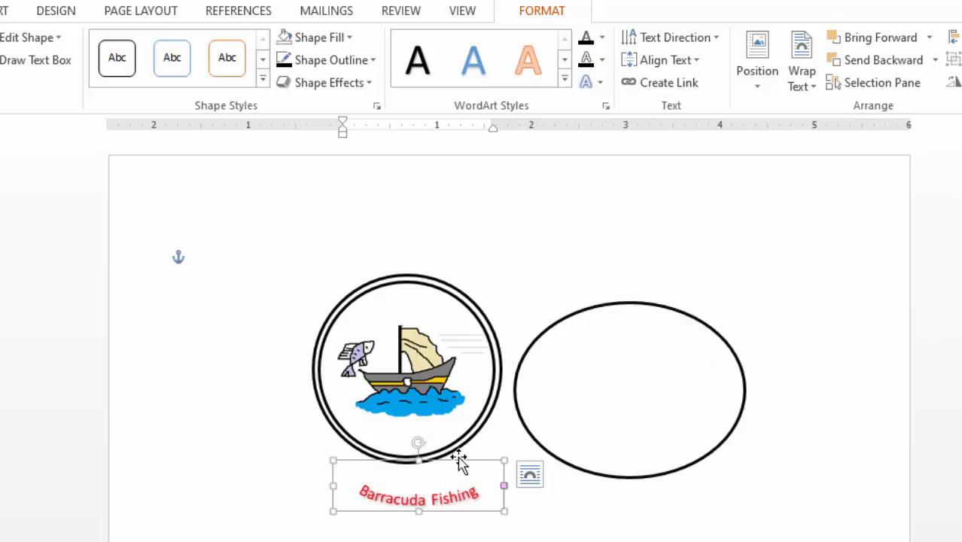
drag(459, 459, 449, 429)
click(203, 257)
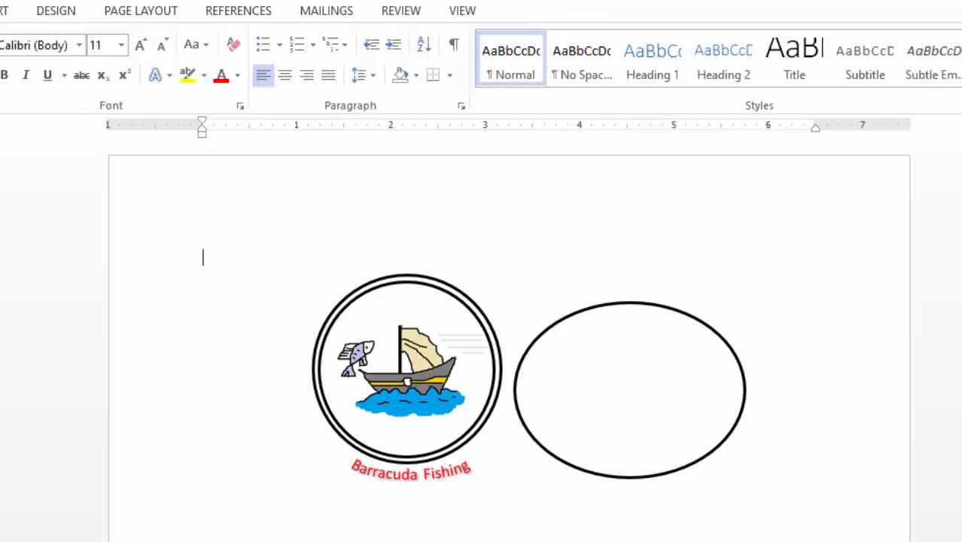
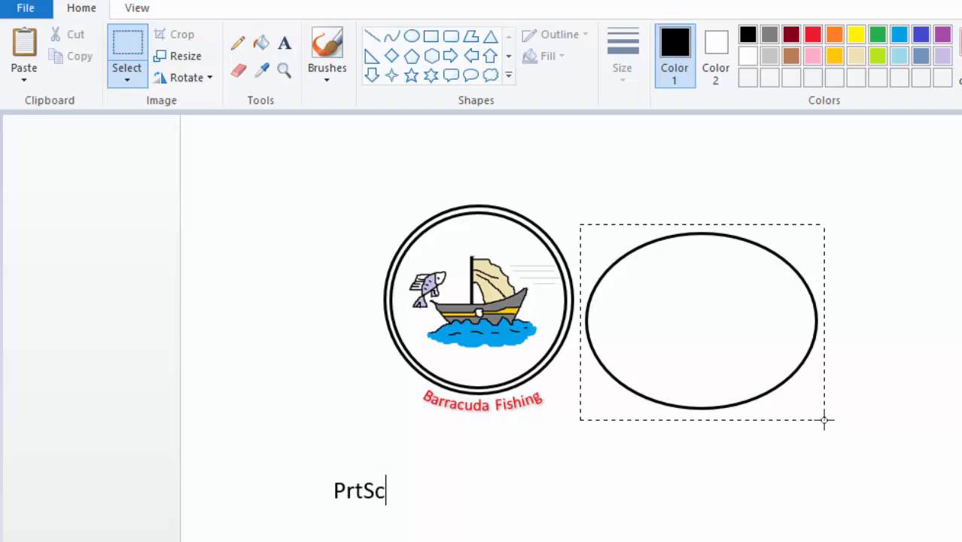
Step: In the Paint capture, shift the selected oval slightly down and turn on transparent selection
drag(738, 323, 726, 342)
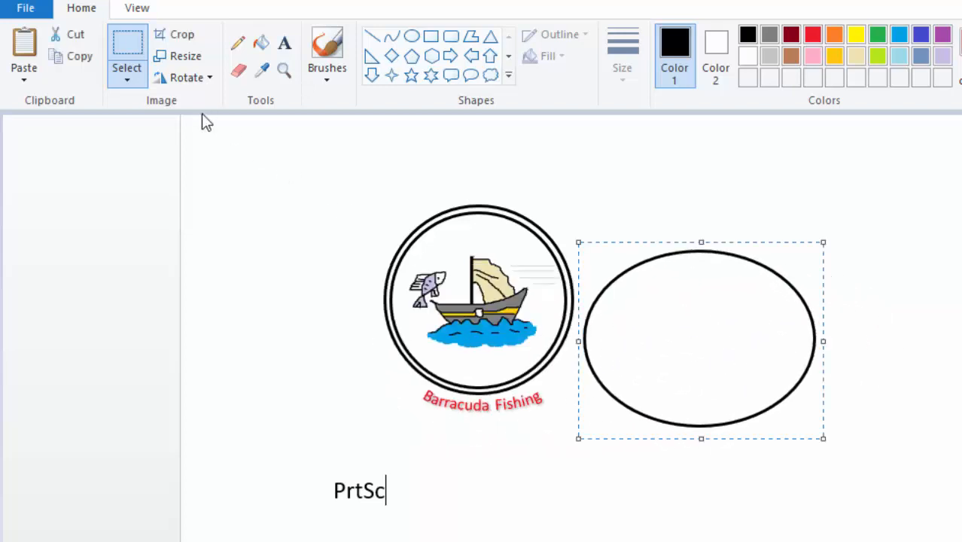
click(126, 81)
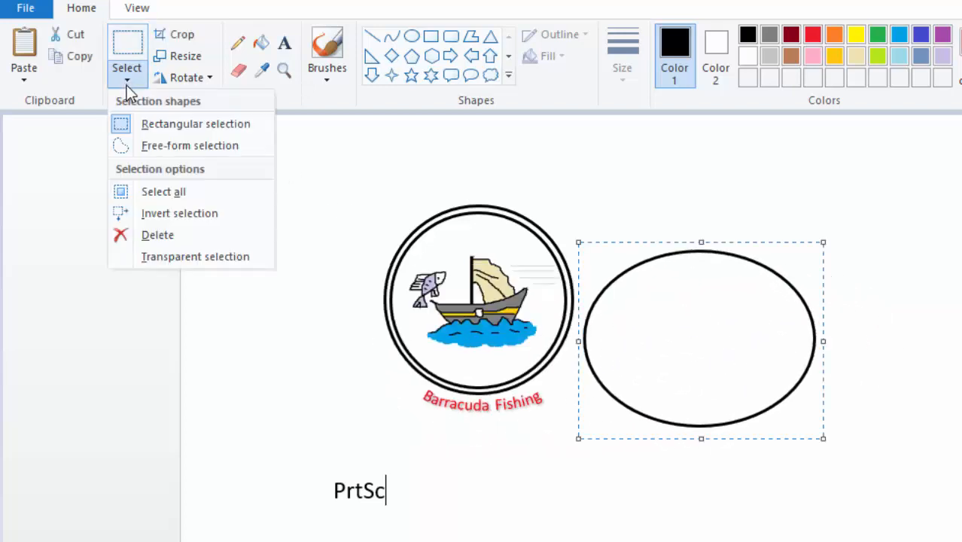
click(150, 256)
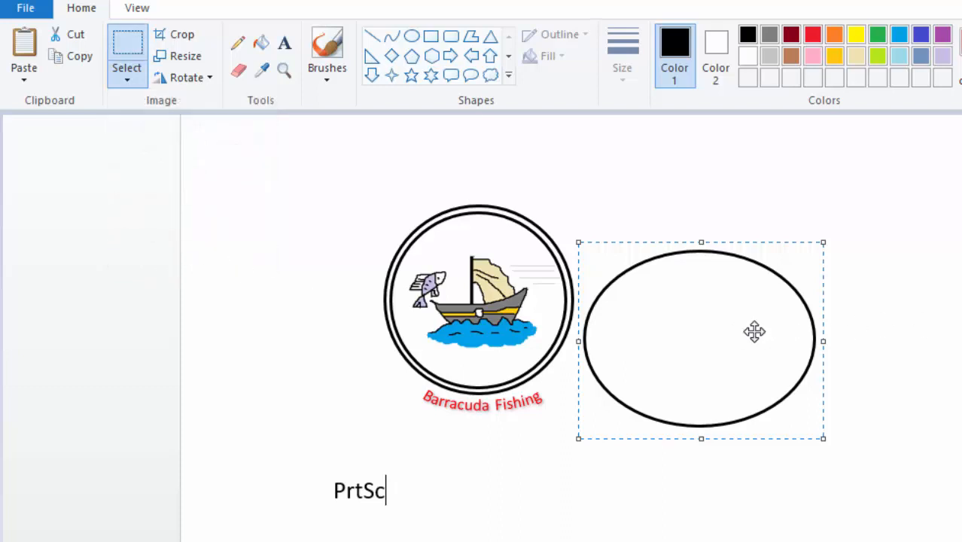
Step: Try overlaying the oval on the emblem so it encloses the Barracuda Fishing text, and return it to the blank area beside the emblem
drag(754, 328, 535, 338)
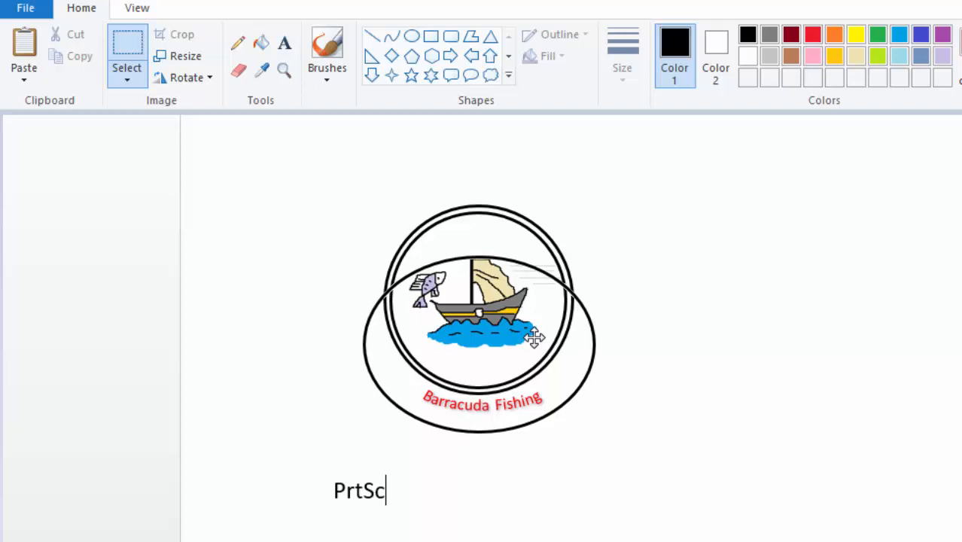
drag(534, 338, 534, 338)
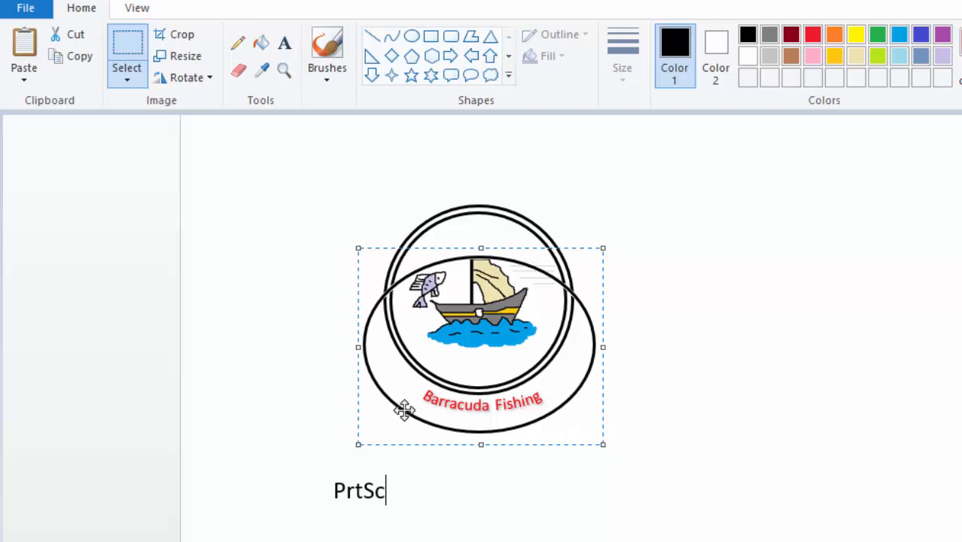
drag(443, 358, 726, 334)
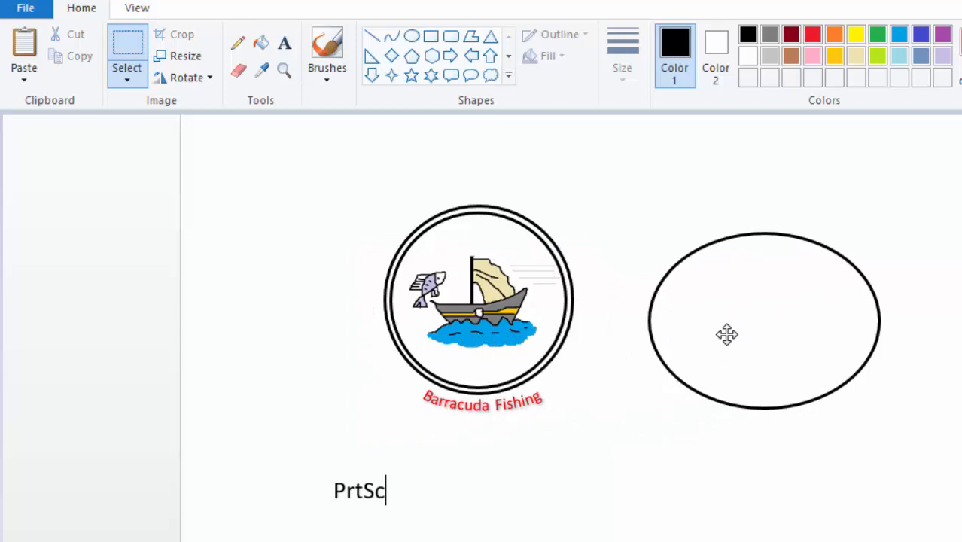
Step: Delete the upper portion of the oval with a rectangular selection, keeping only its shallow lower arc
click(132, 44)
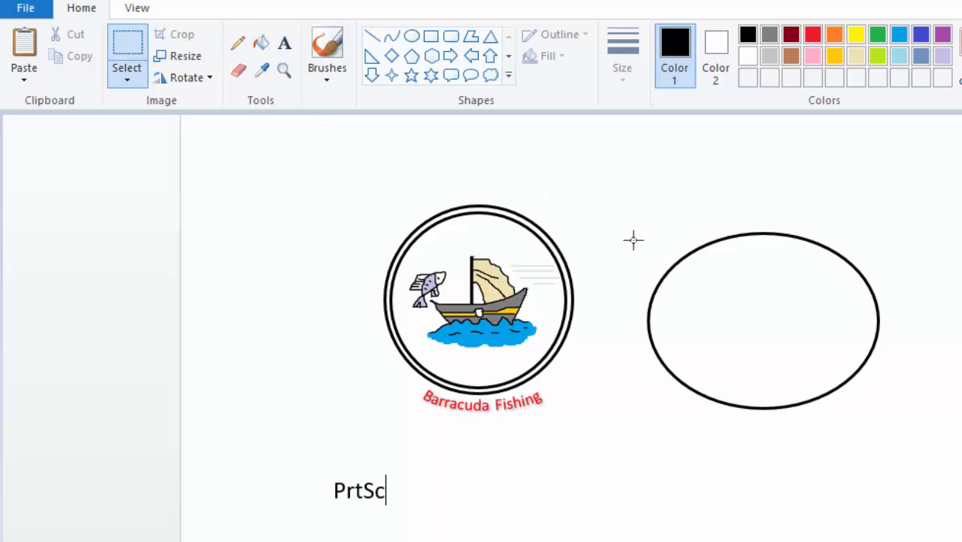
drag(624, 222, 909, 368)
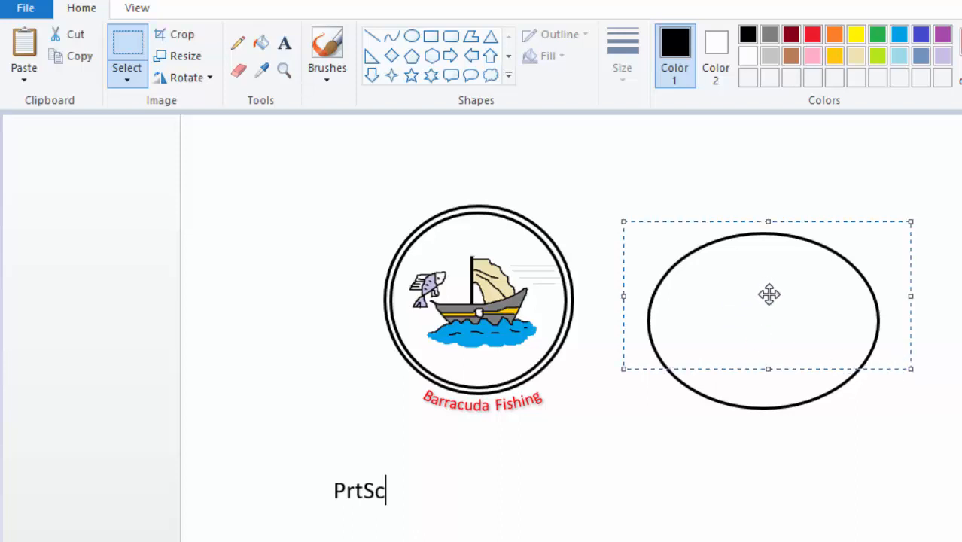
key(Delete)
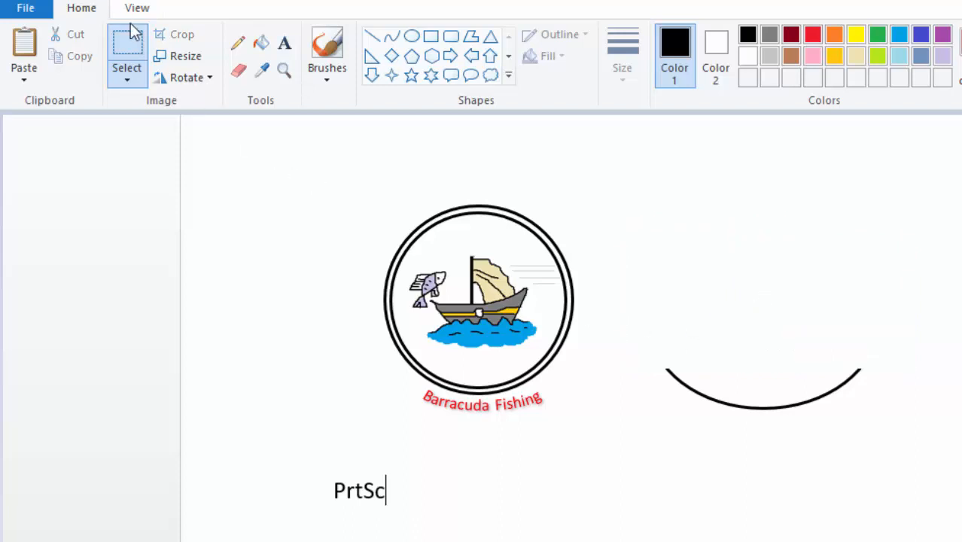
Step: Move the arc beneath the Barracuda Fishing text and erase its outer ends to shorten it on both sides
drag(656, 353, 872, 416)
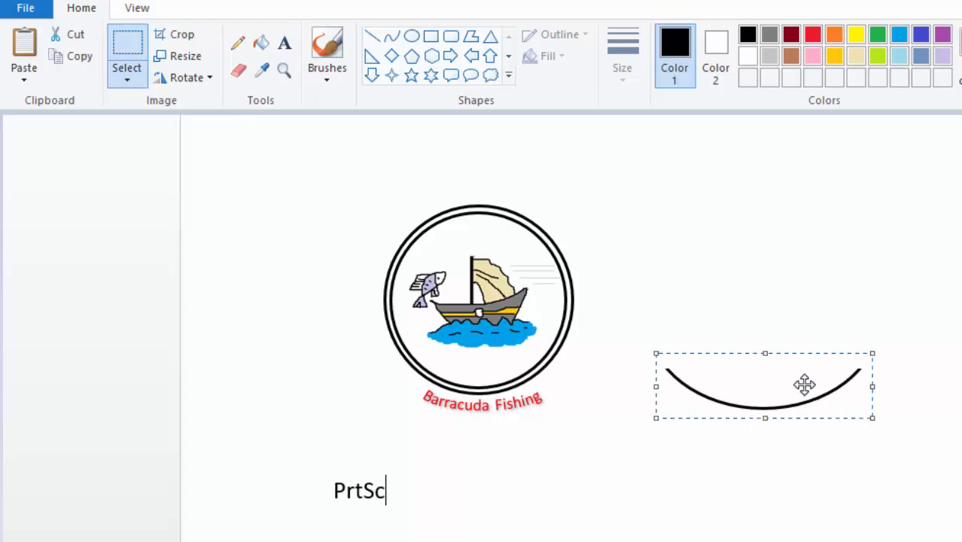
drag(805, 382, 527, 405)
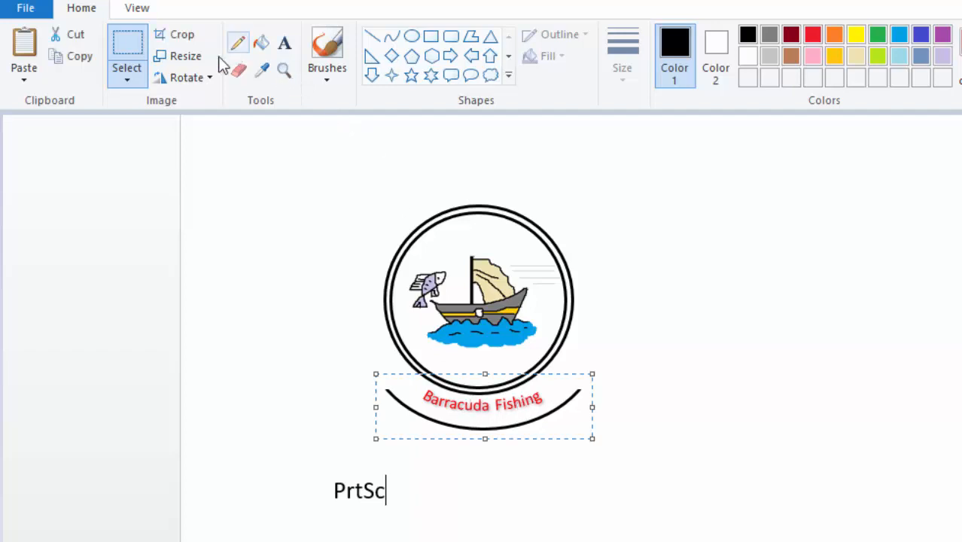
click(238, 72)
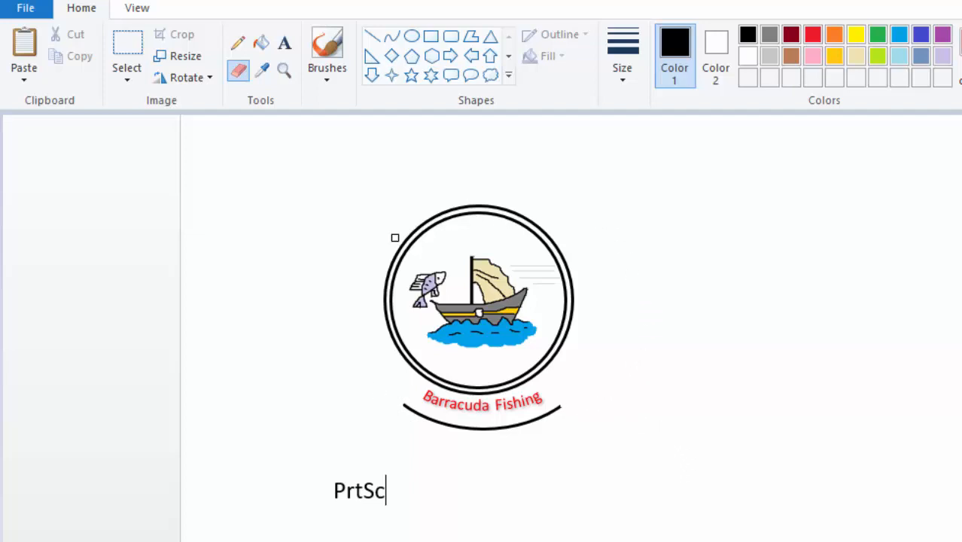
click(412, 36)
drag(652, 169, 854, 368)
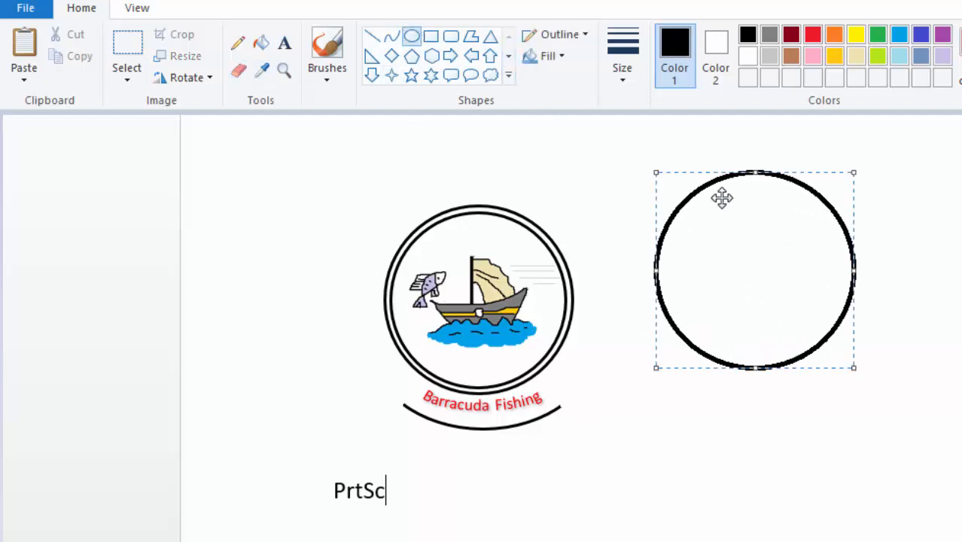
click(821, 431)
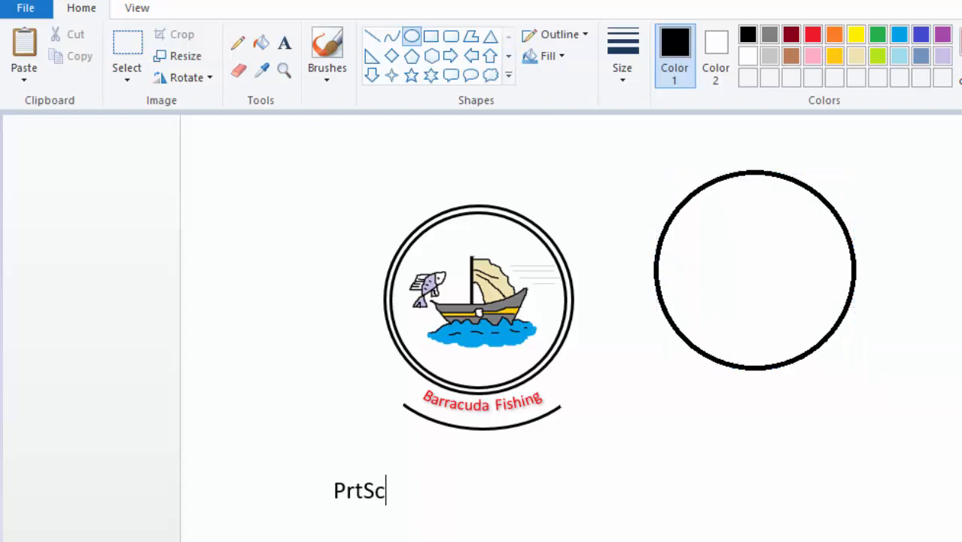
key(ctrl+z)
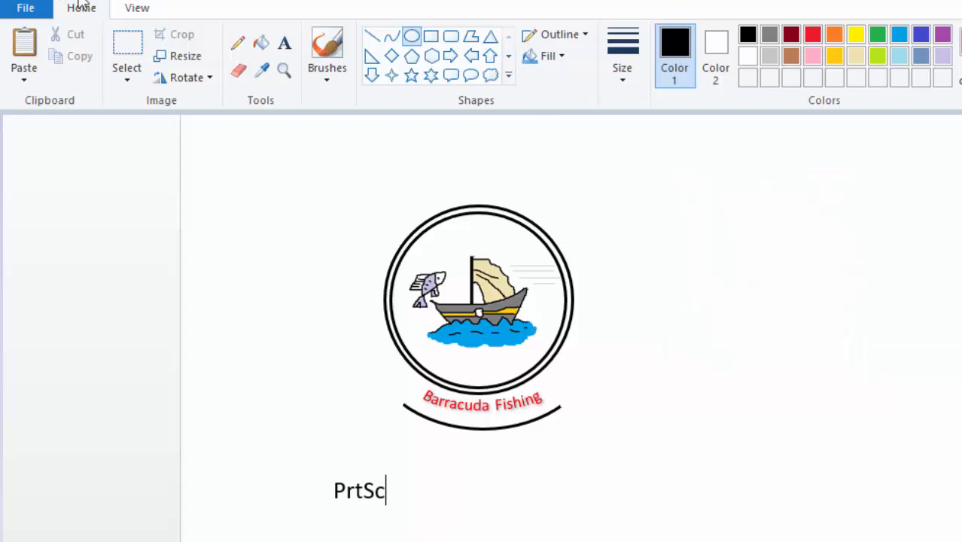
Step: Draw straight black lines in the second-thinnest size from both arc ends up to the emblem's outer ring, closing the banner
click(373, 38)
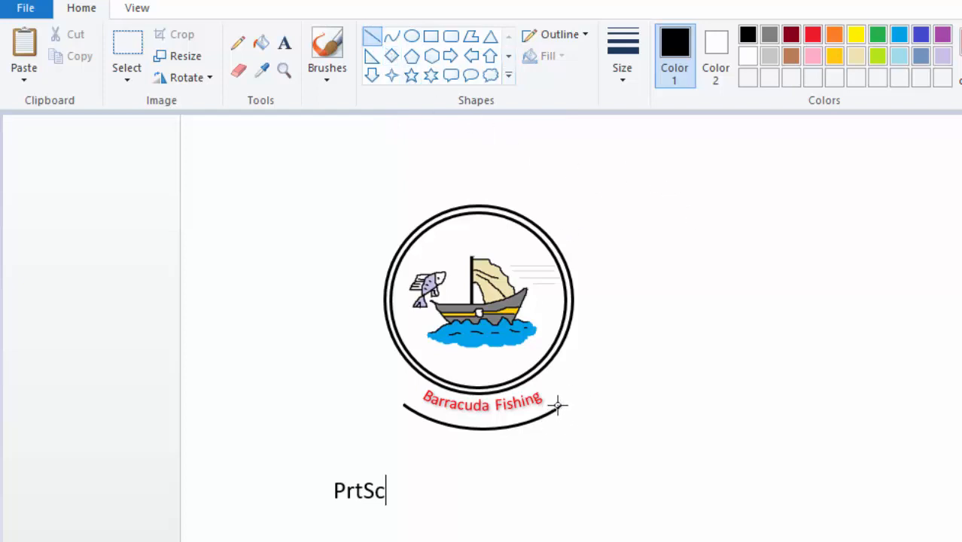
drag(557, 405, 538, 377)
click(624, 76)
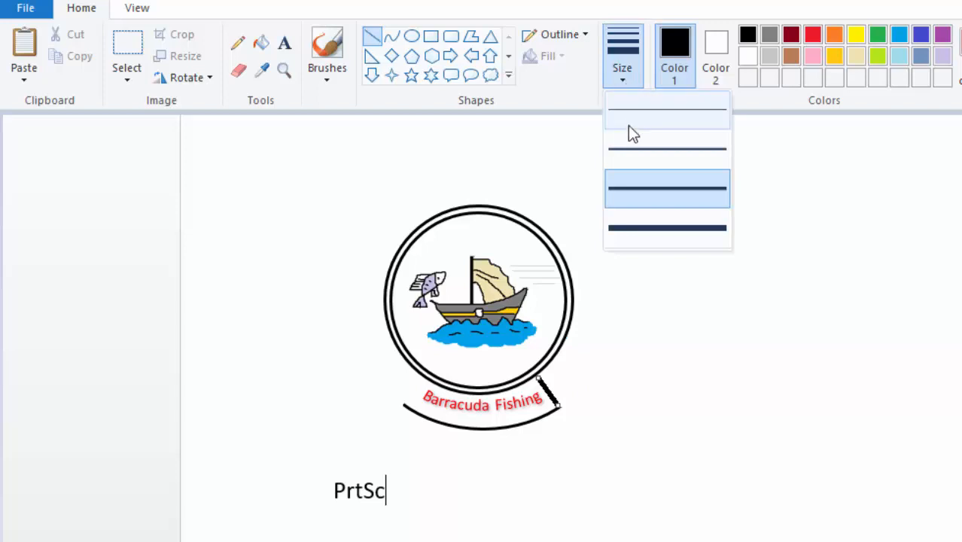
click(632, 151)
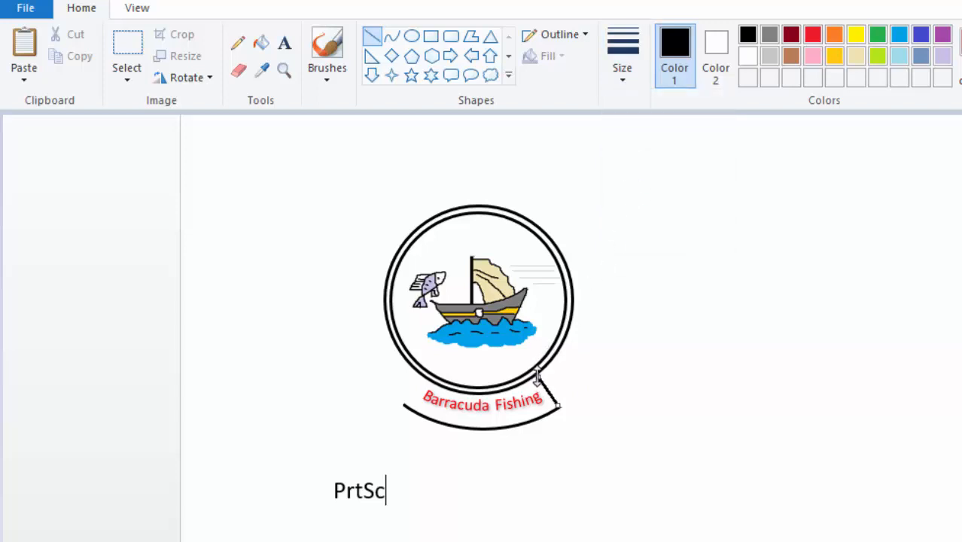
click(783, 333)
drag(405, 403, 421, 378)
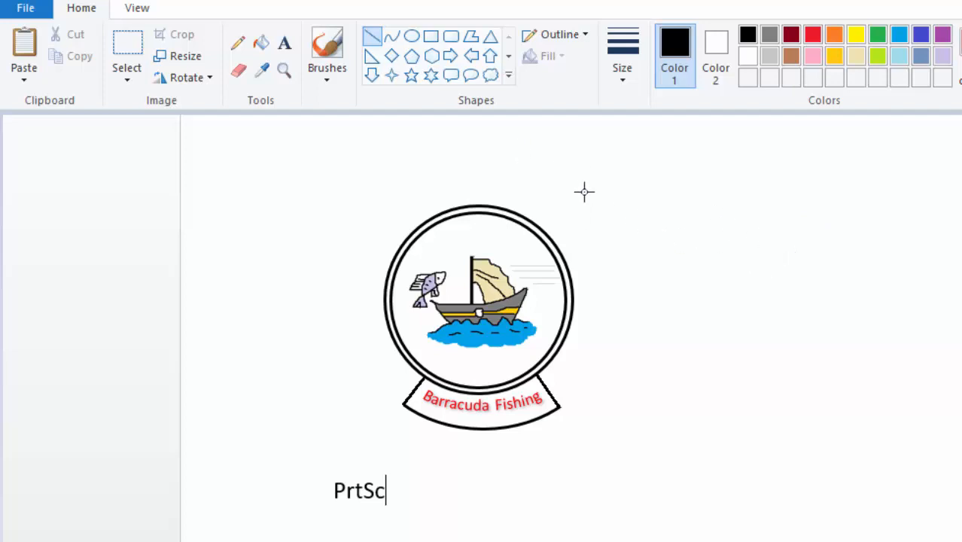
Step: With the black Pencil at the second-thinnest size, extend the wavy waterline to both sides of the inner ring and add short ripples below
click(239, 46)
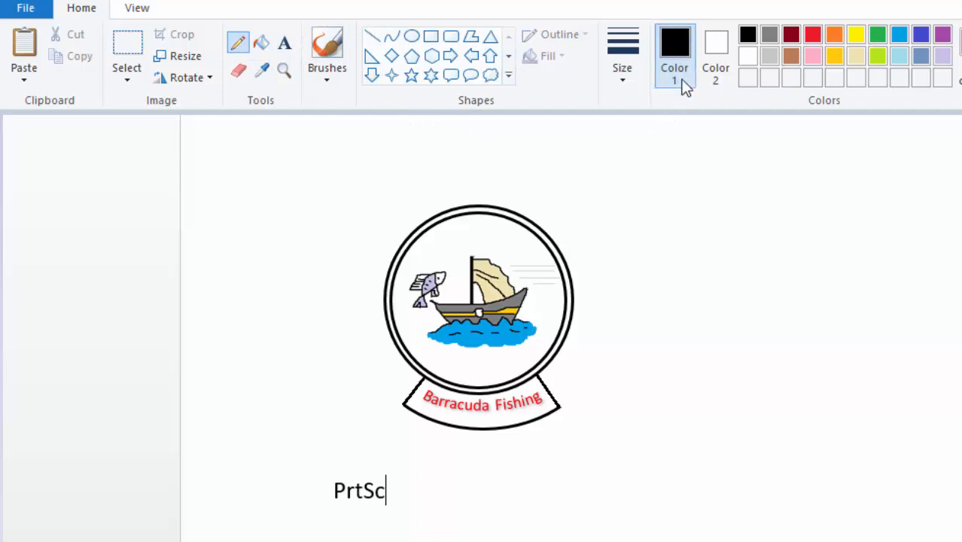
click(619, 78)
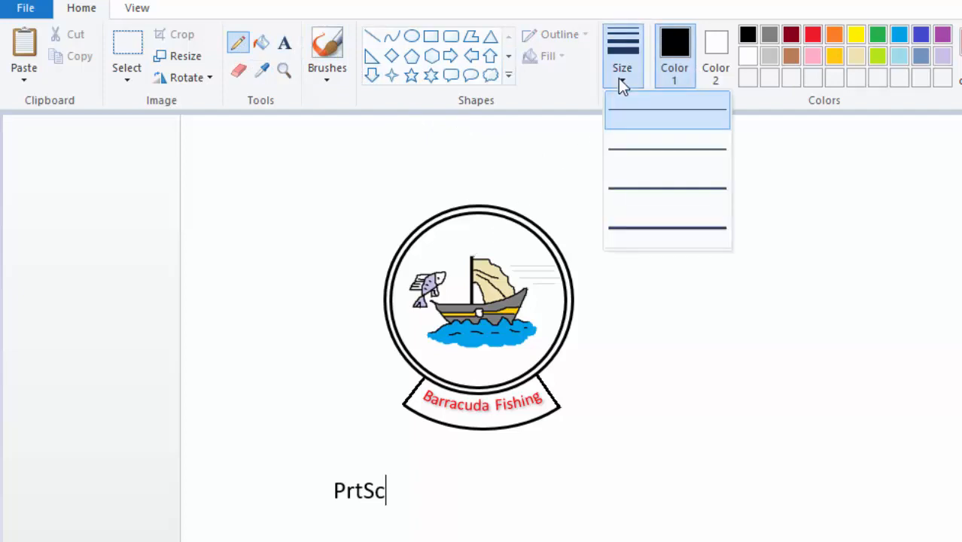
click(641, 148)
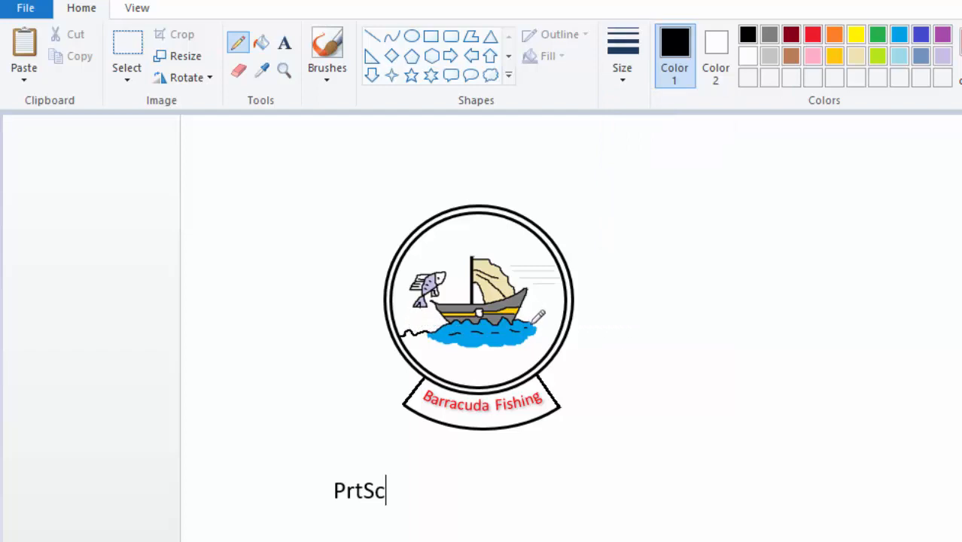
drag(536, 322, 554, 327)
mouse_move(444, 352)
mouse_down()
mouse_move(498, 355)
mouse_move(475, 364)
mouse_move(499, 356)
mouse_up()
drag(473, 364, 485, 364)
drag(419, 348, 452, 369)
Step: Sample the blue of the existing water and fill the white area below the waterline with it
click(264, 72)
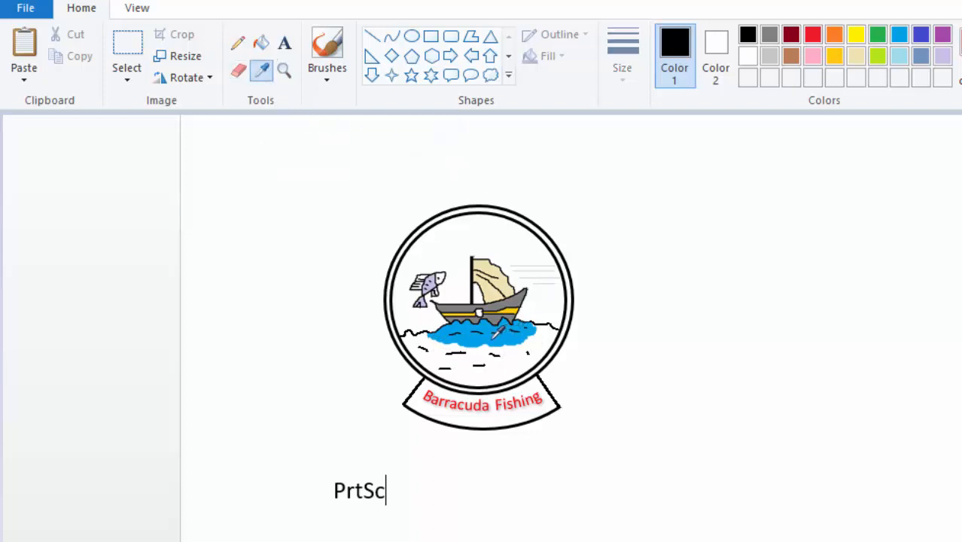
click(492, 337)
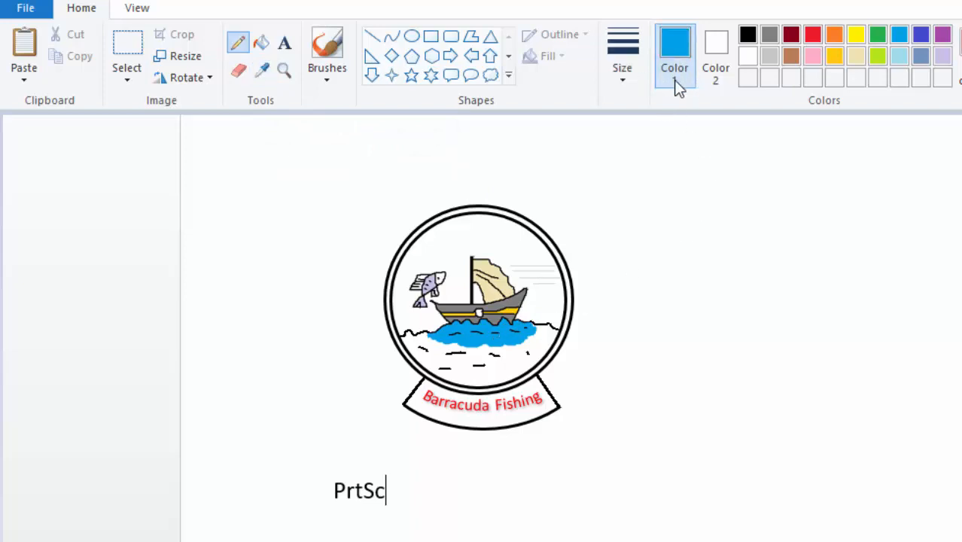
click(262, 43)
click(549, 339)
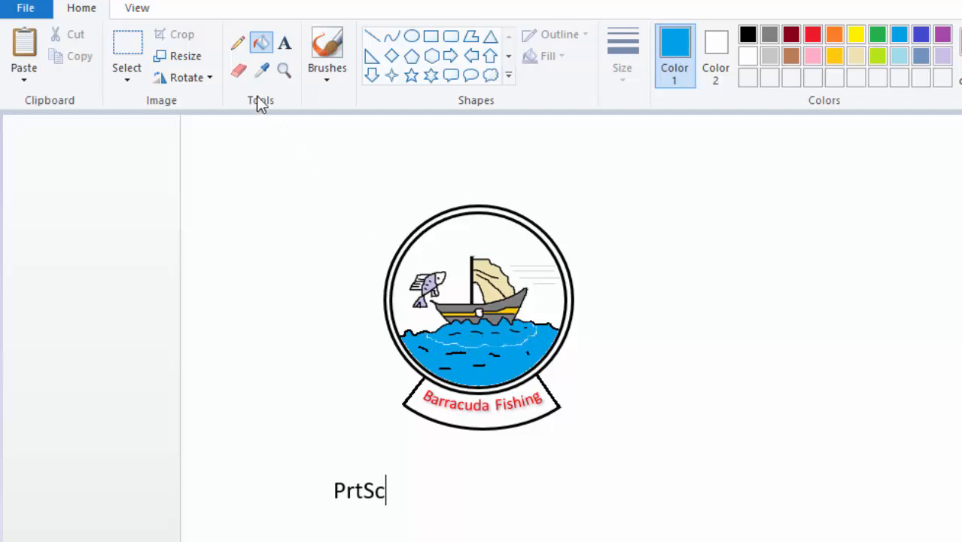
Step: Erase the white outline left around the old water patch and fill the erased strip with the sampled water blue
click(238, 70)
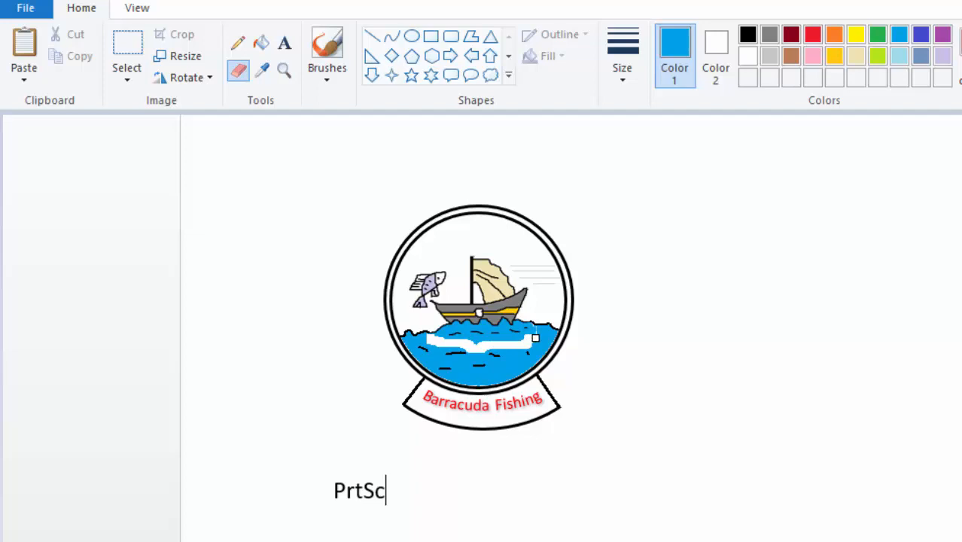
click(263, 70)
click(521, 363)
click(261, 43)
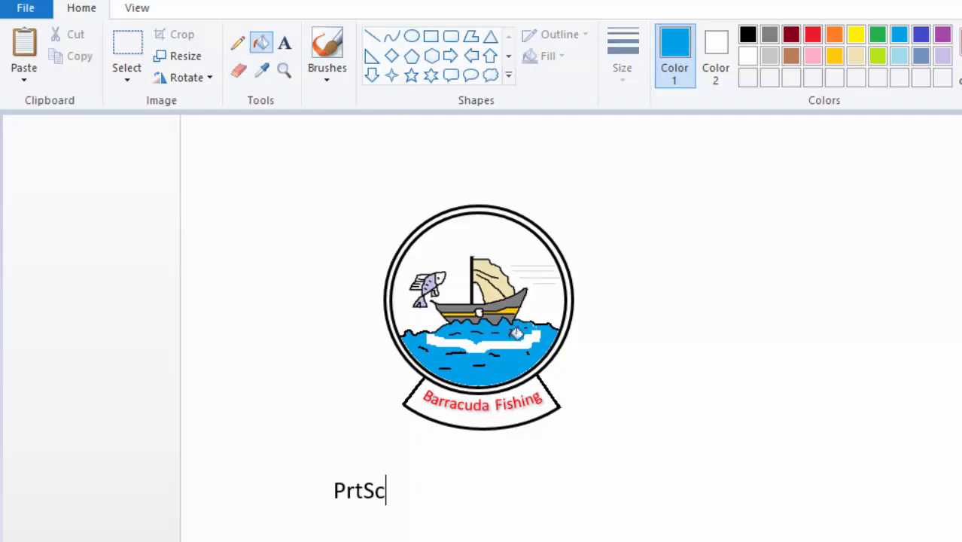
click(508, 343)
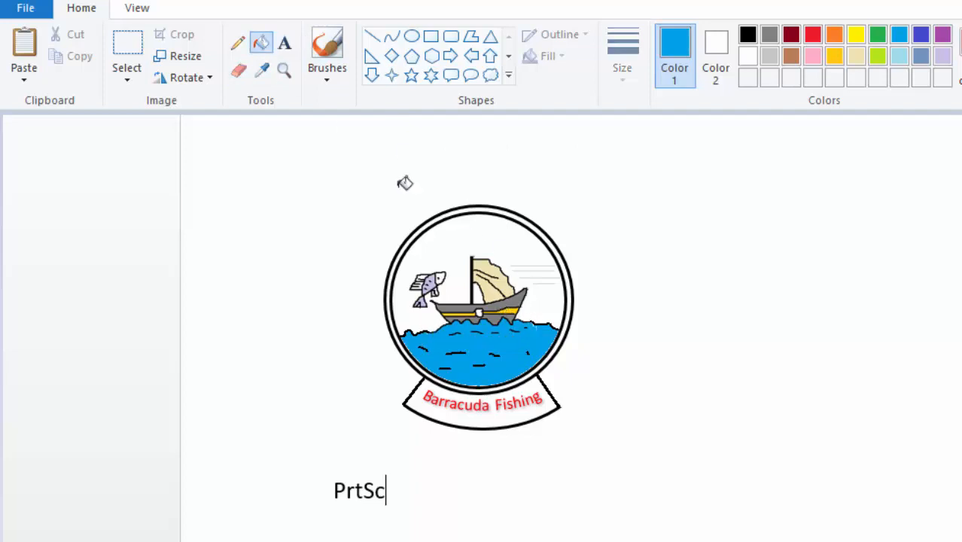
Step: Pencil a few more short black ripples into the blue water
click(238, 43)
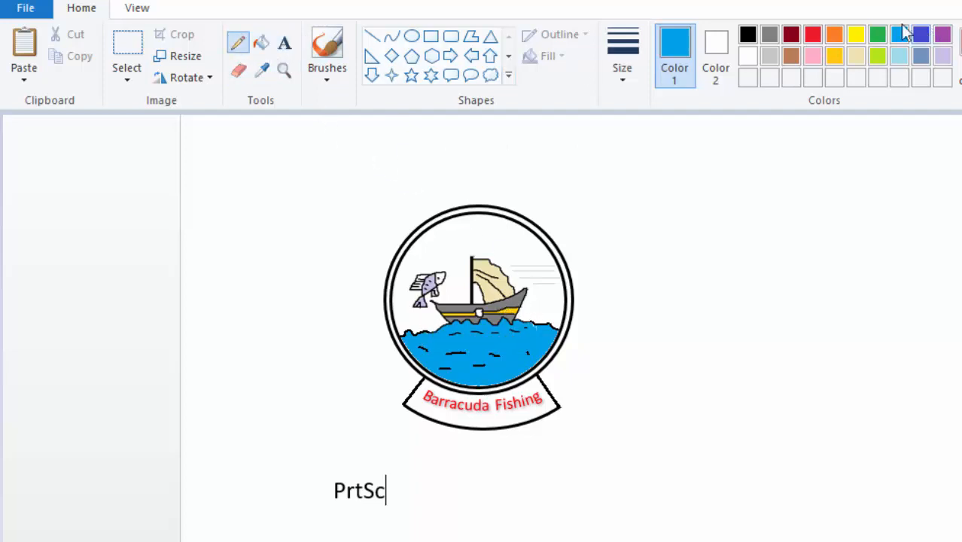
click(747, 35)
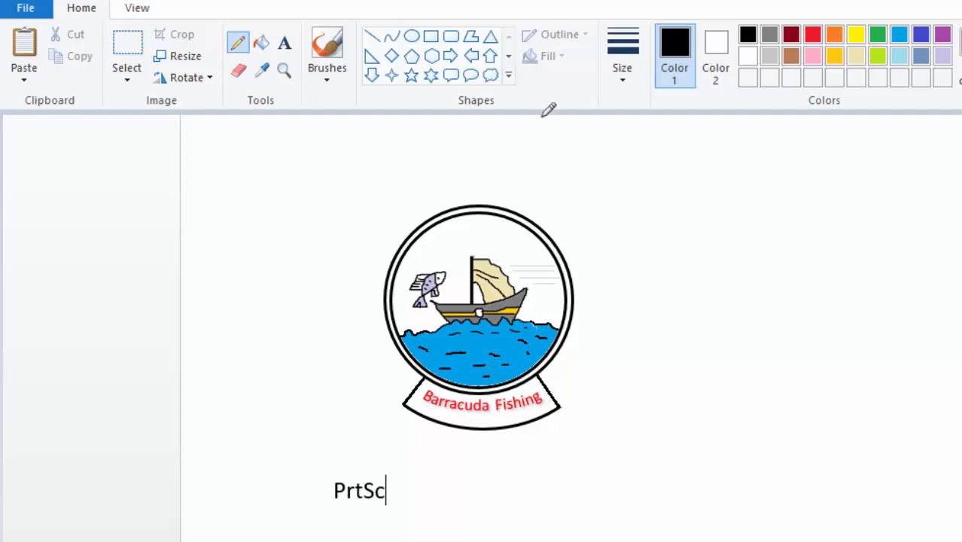
Step: Crop the image to a rectangular selection around the whole emblem and its banner, leaving out the PrtSc text
click(126, 44)
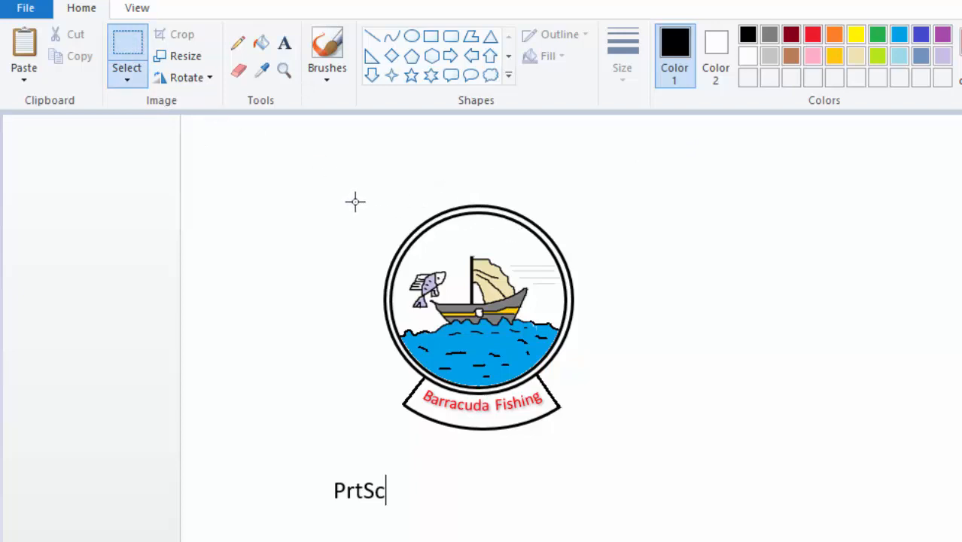
drag(356, 201, 603, 440)
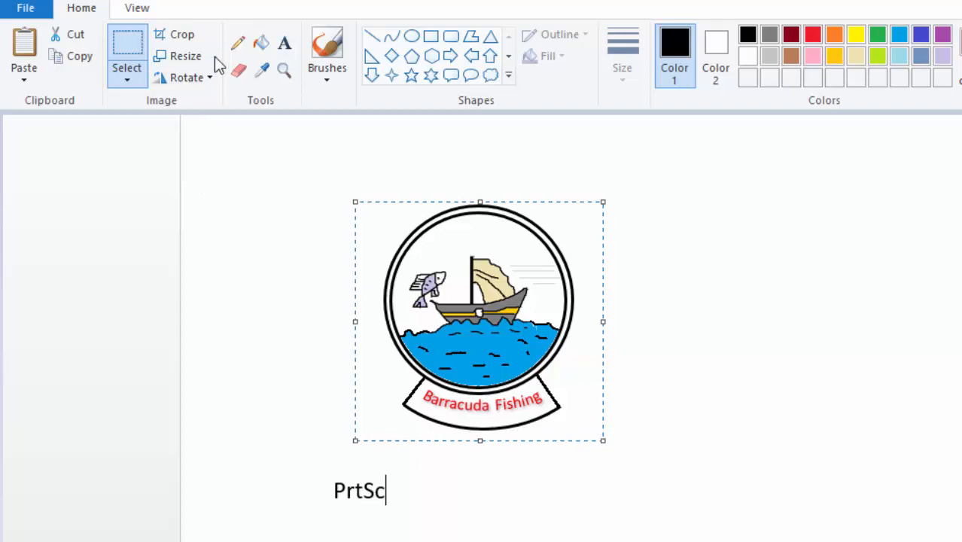
click(425, 153)
drag(360, 202, 606, 440)
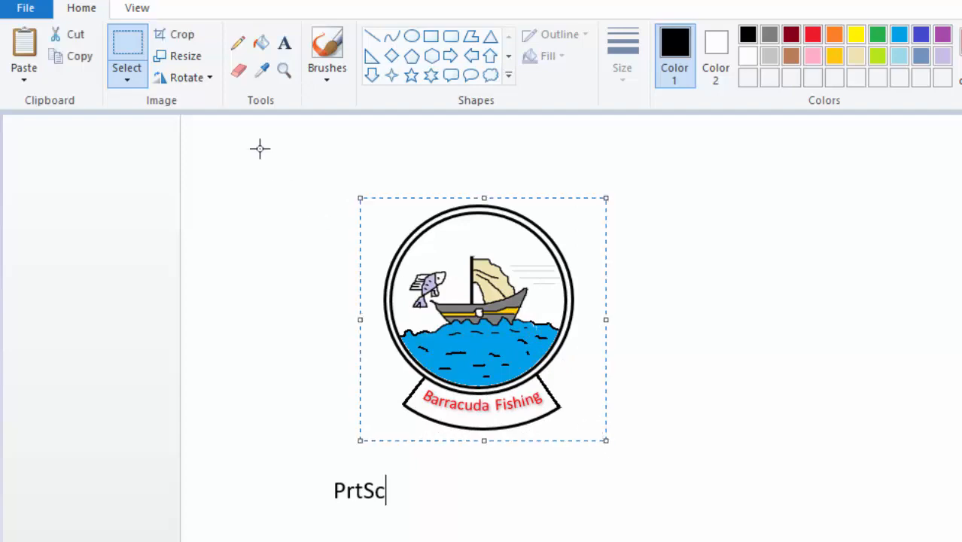
click(182, 36)
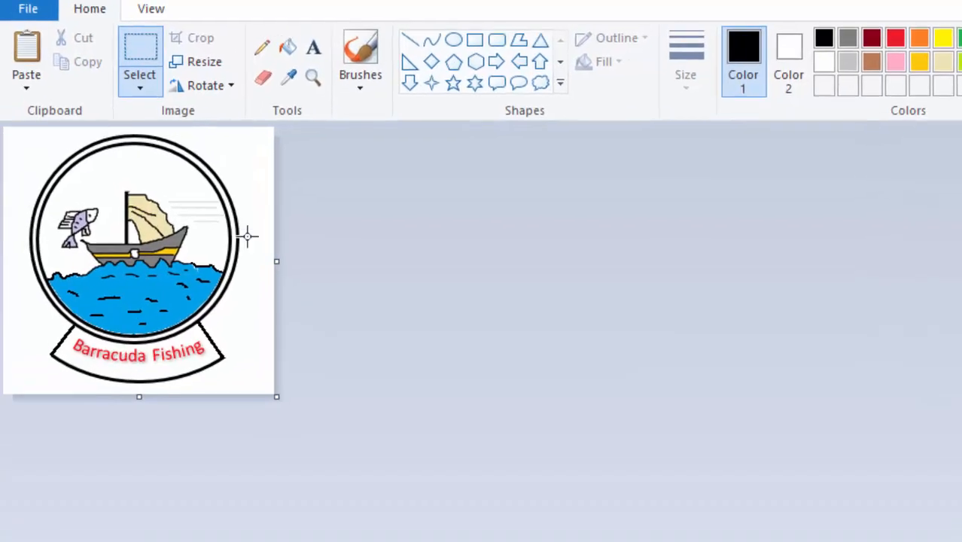